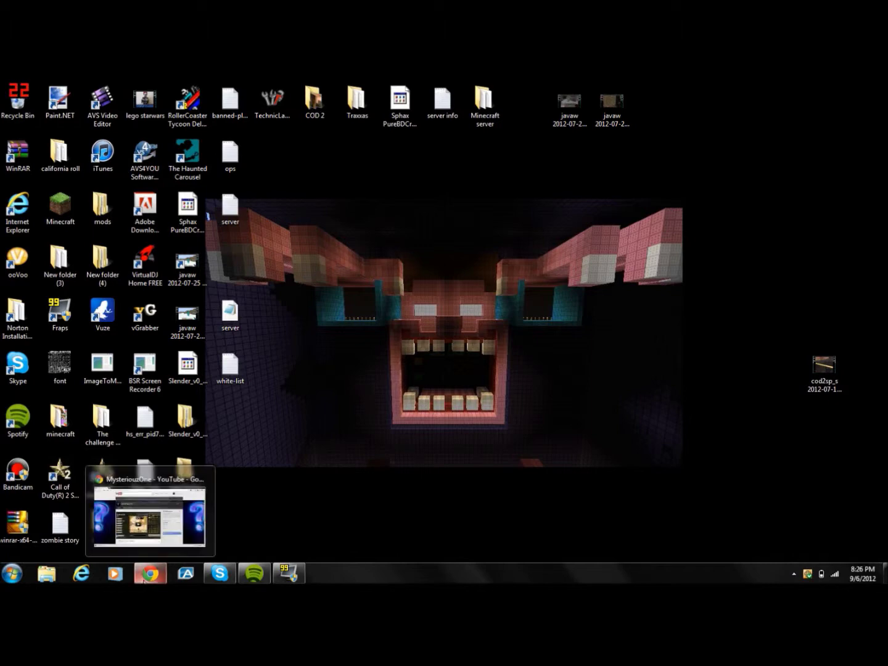
Step: Bring Chrome back and go to google.com in a new tab
{"action": "left_click", "coordinate": [142, 580]}
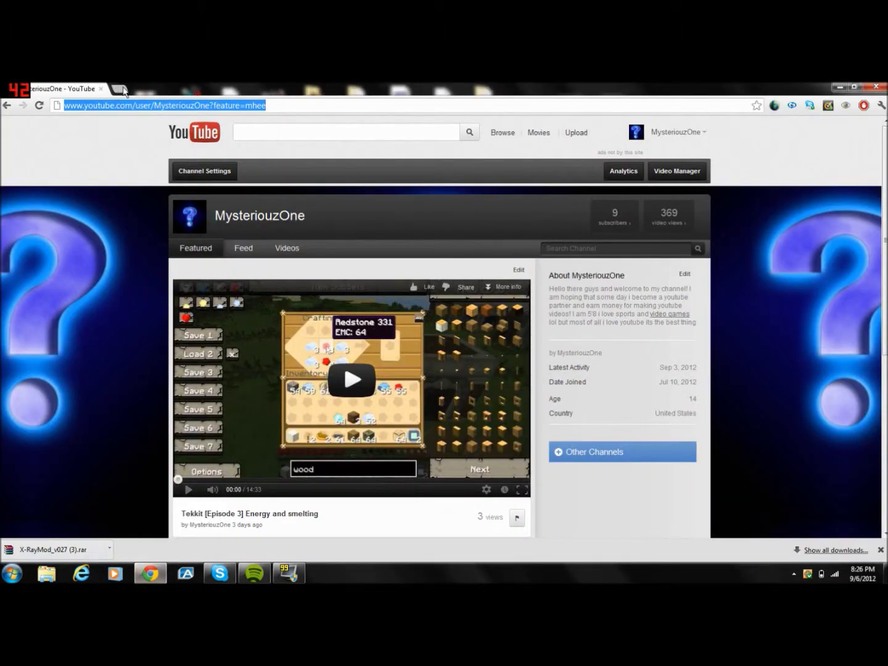
{"action": "left_click", "coordinate": [122, 90]}
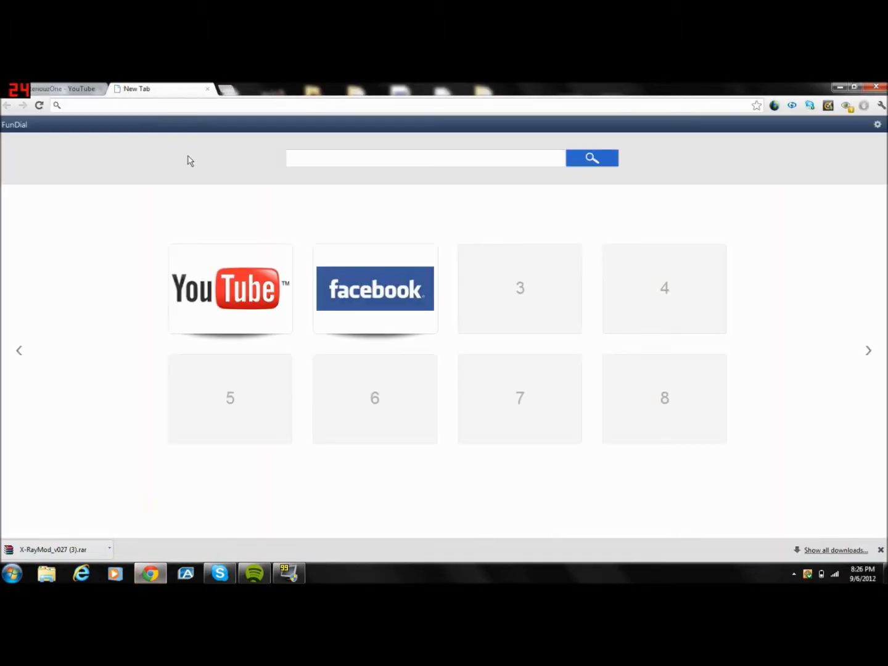
{"action": "type", "text": "google.com"}
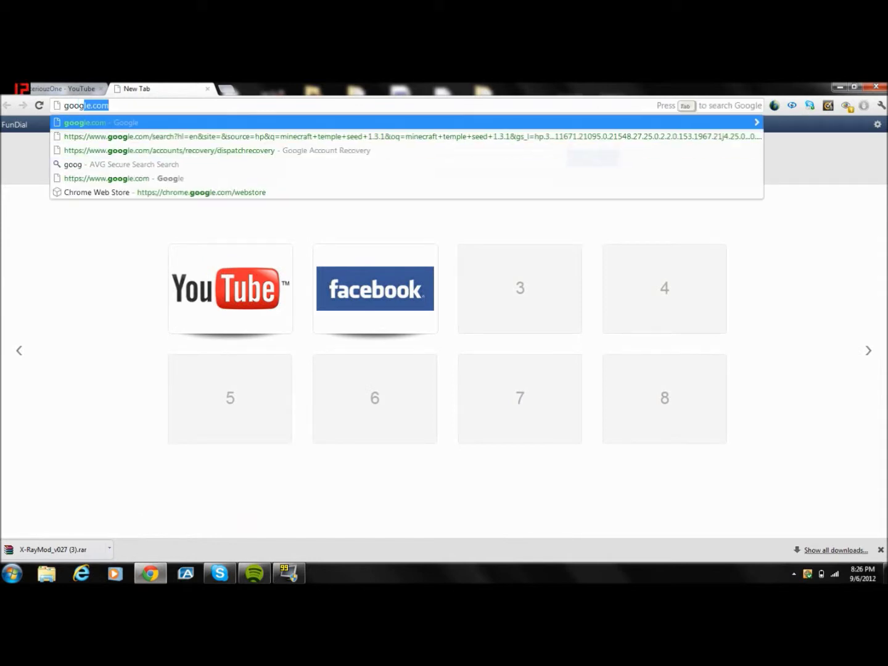
{"action": "key", "text": "Return"}
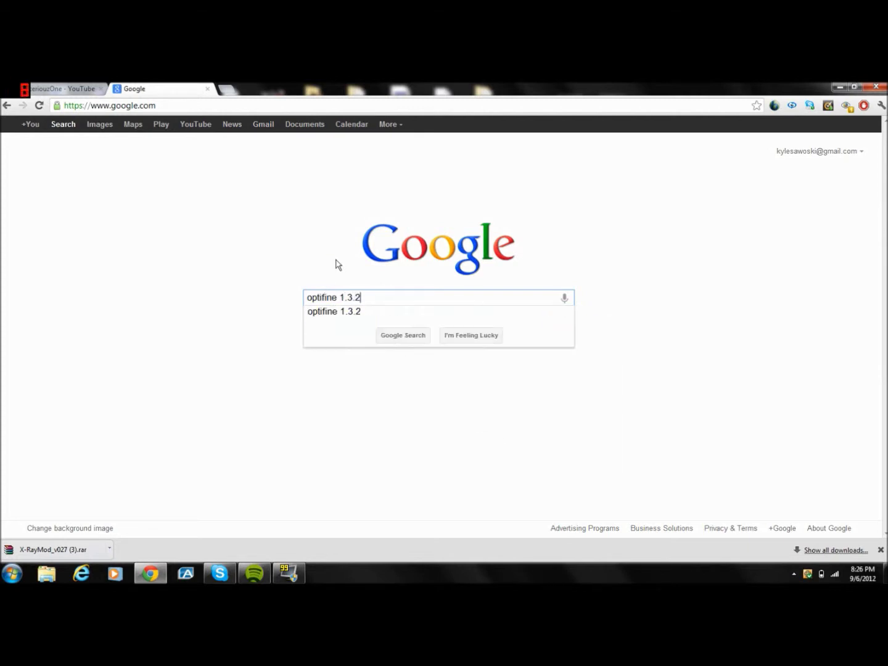
Step: Search Google for 'optifine 1.3.2', correcting the stray 4 in the query
{"action": "type", "text": "4"}
{"action": "key", "text": "BackSpace"}
{"action": "key", "text": "Return"}
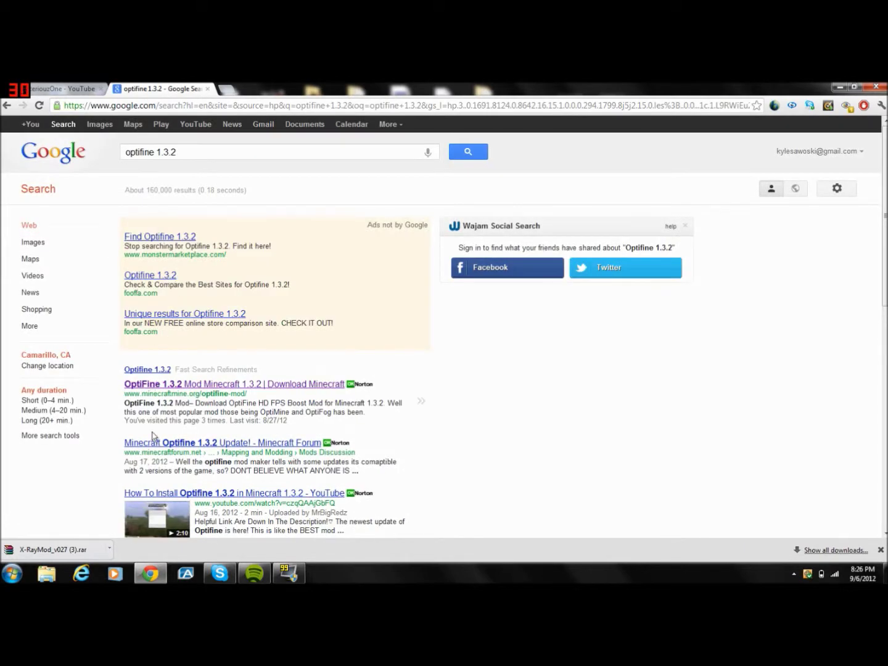
Step: Open the minecraftmine.org OptiFine 1.3.2 result and scroll down to its download links
{"action": "left_click", "coordinate": [176, 386]}
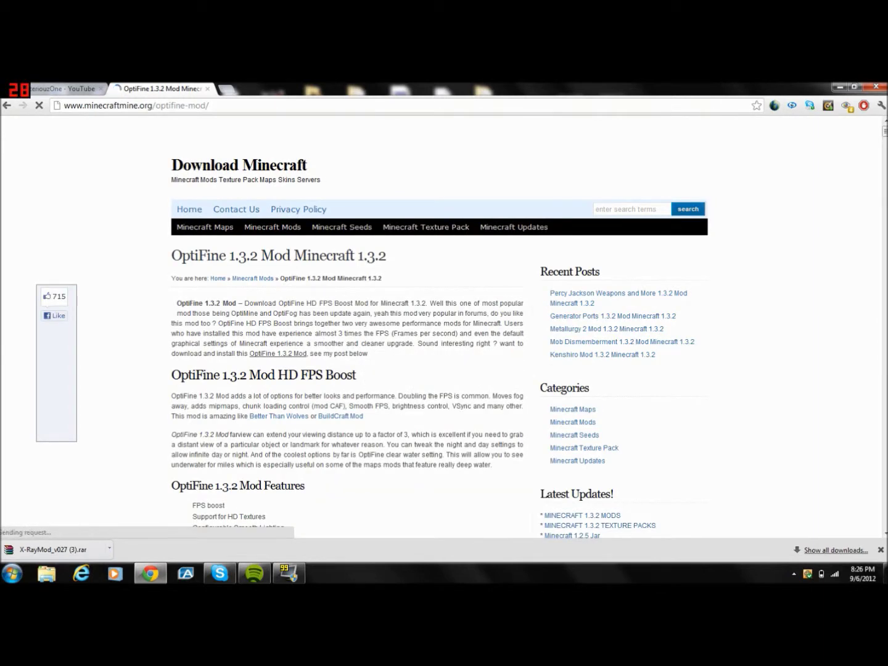
{"action": "scroll", "coordinate": [438, 327], "scroll_direction": "down", "scroll_amount": 2}
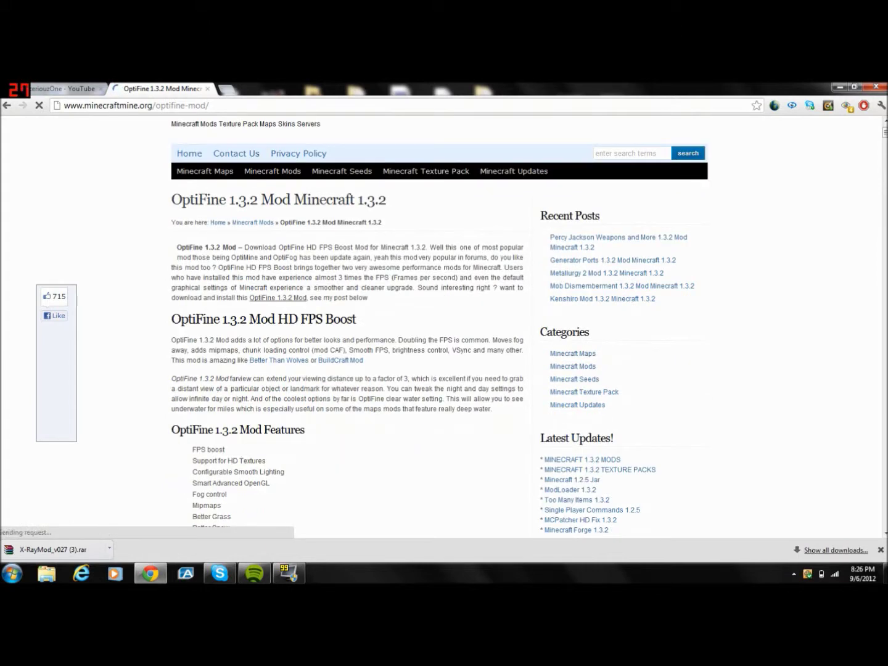
{"action": "scroll", "coordinate": [327, 331], "scroll_direction": "down", "scroll_amount": 5}
{"action": "scroll", "coordinate": [321, 331], "scroll_direction": "down", "scroll_amount": 5}
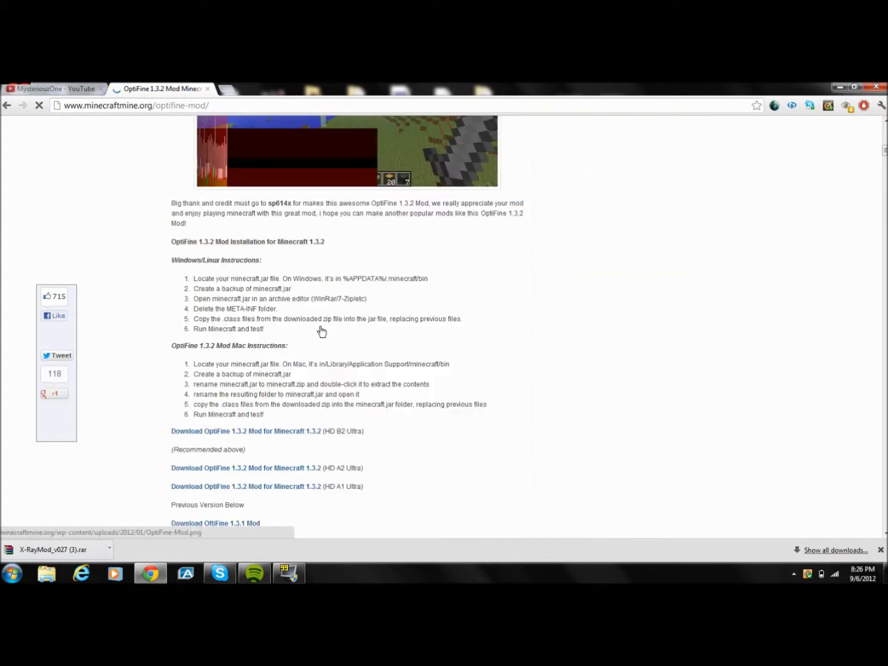
{"action": "scroll", "coordinate": [321, 331], "scroll_direction": "down", "scroll_amount": 3}
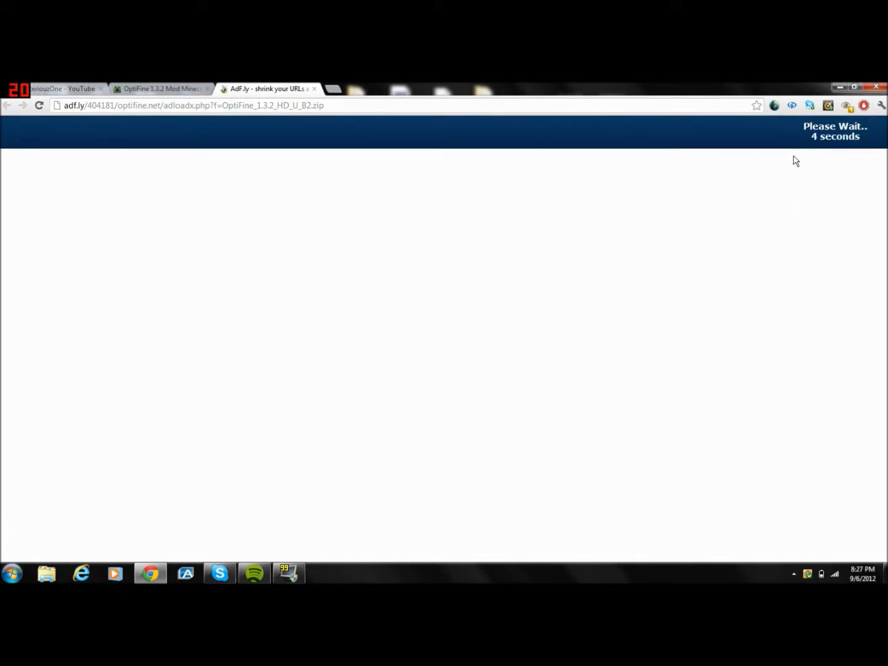
Step: Open the AppData Roaming folder through a Start menu search
{"action": "left_click", "coordinate": [15, 576]}
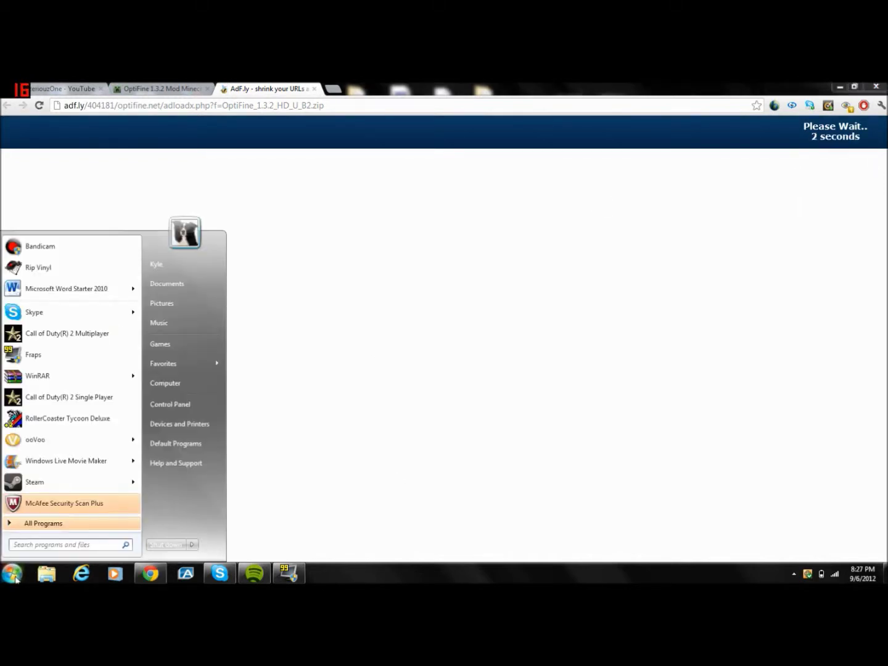
{"action": "type", "text": "%appdata%"}
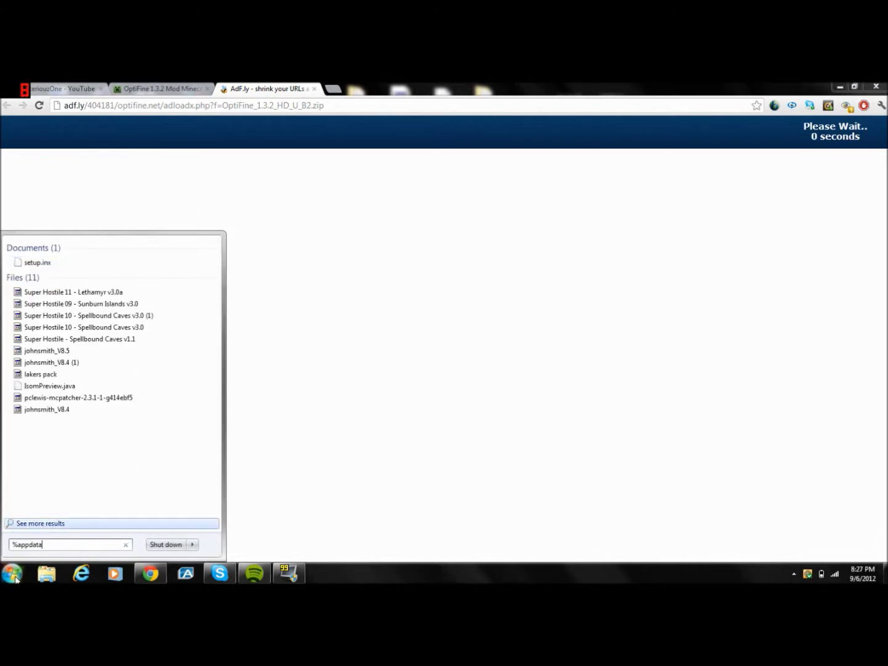
{"action": "key", "text": "Return"}
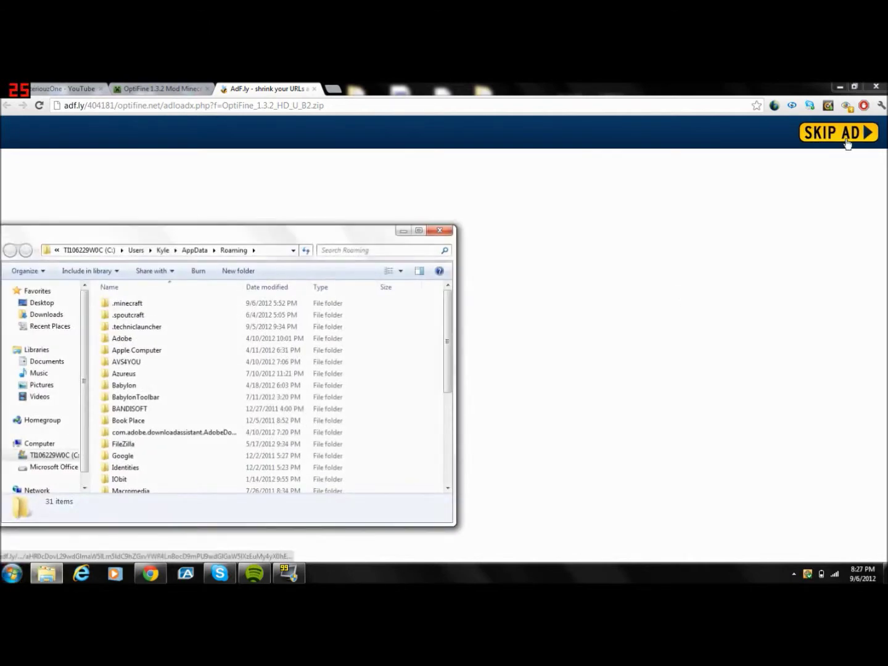
Step: Skip the adf.ly ad and request the OptiFine_1.3.2_HD_U_B2.zip download
{"action": "left_click", "coordinate": [849, 132]}
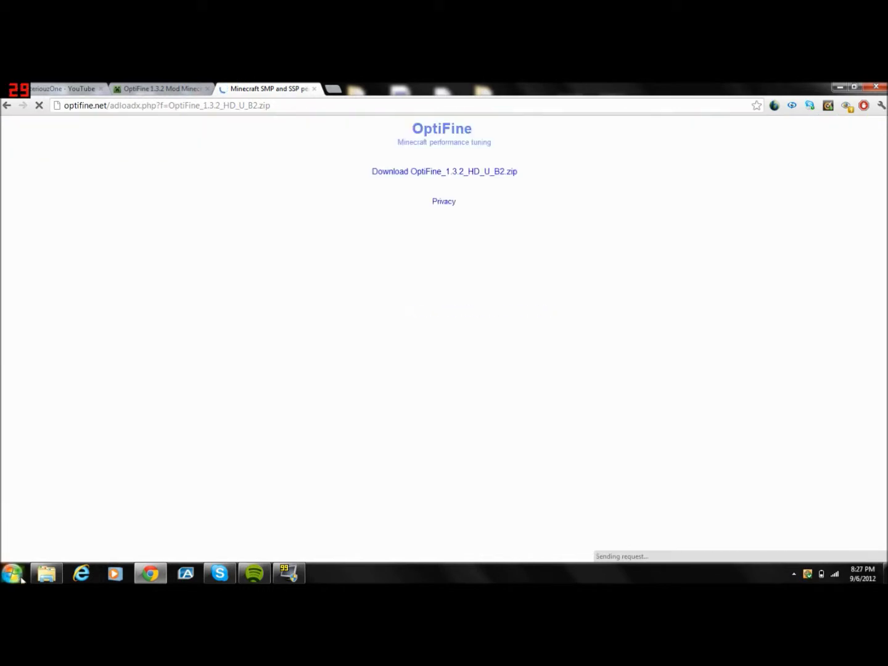
{"action": "left_click", "coordinate": [493, 178]}
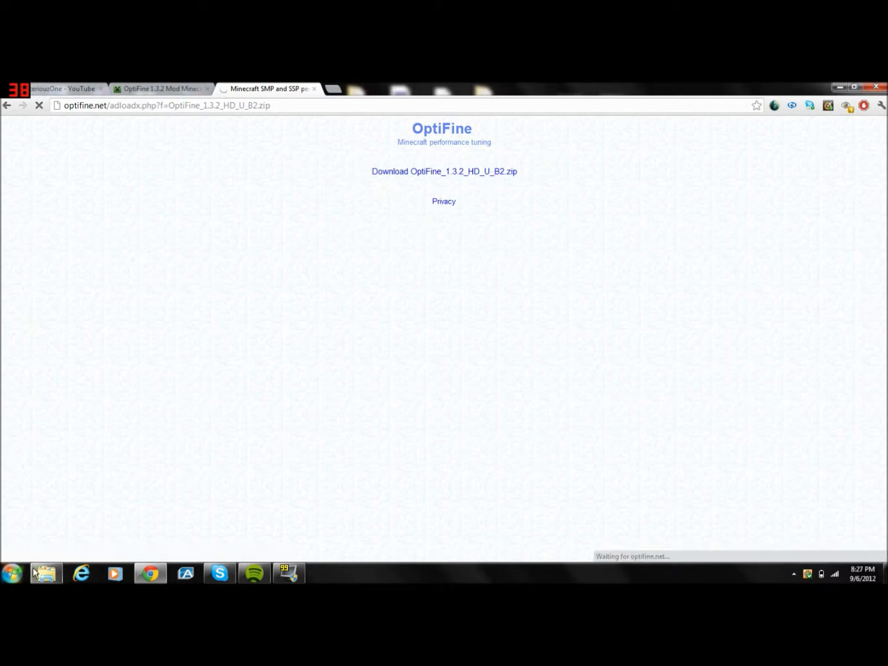
{"action": "left_click", "coordinate": [47, 574]}
Step: Open minecraft.jar from .minecraft\bin as an archive in WinRAR
{"action": "double_click", "coordinate": [117, 302]}
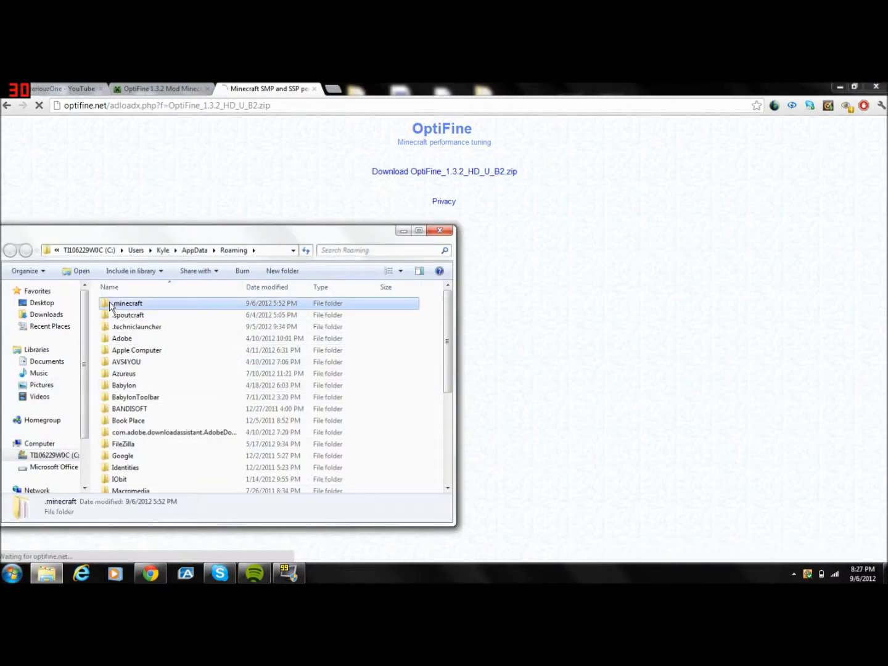
{"action": "double_click", "coordinate": [113, 305]}
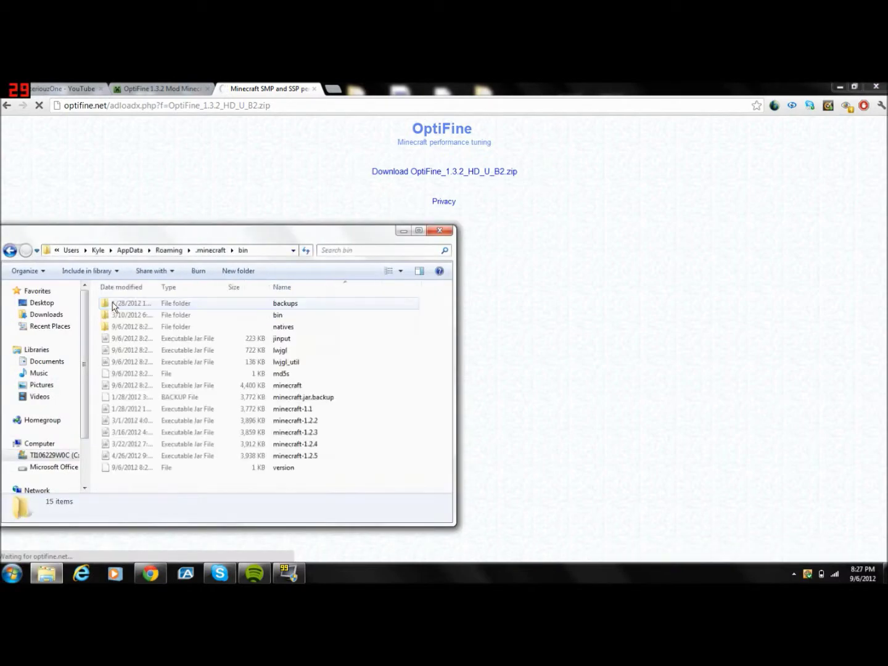
{"action": "left_click", "coordinate": [182, 389]}
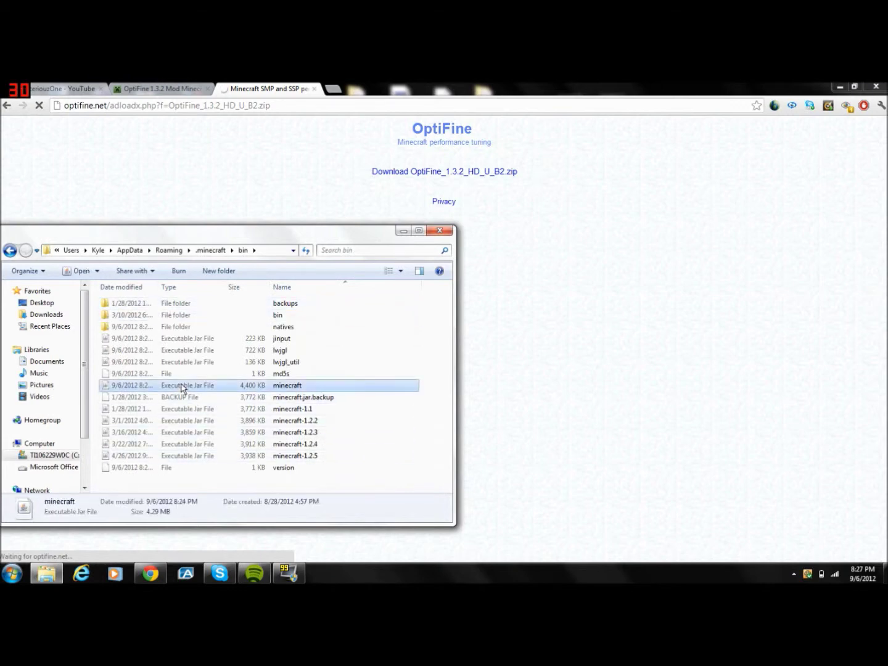
{"action": "right_click", "coordinate": [182, 388]}
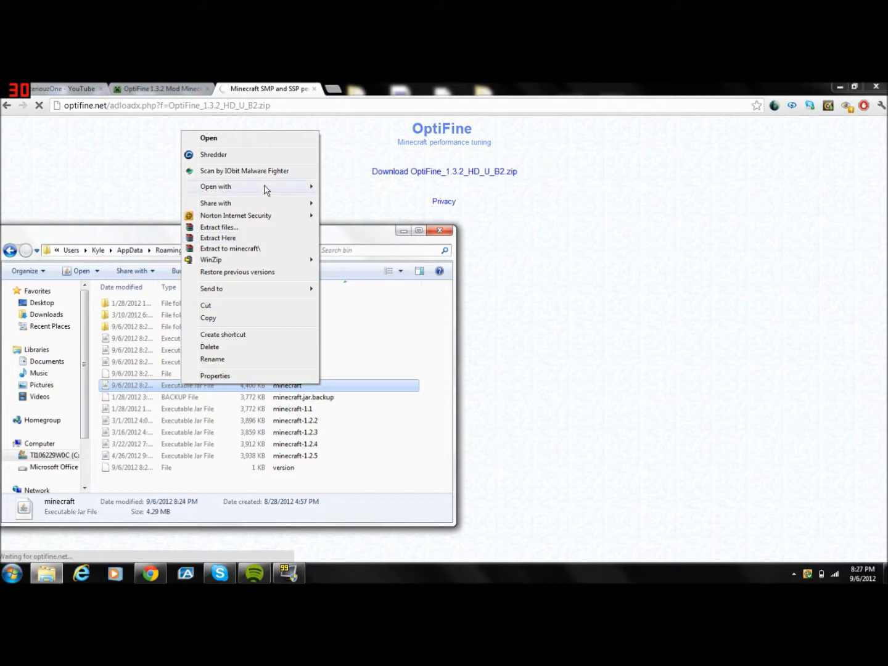
{"action": "mouse_move", "coordinate": [266, 189]}
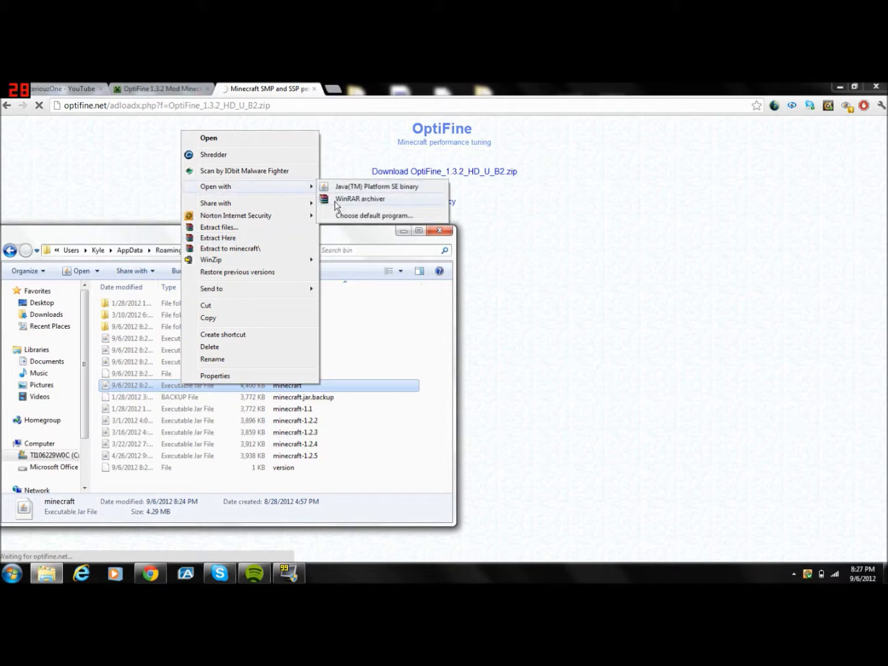
{"action": "left_click", "coordinate": [336, 201]}
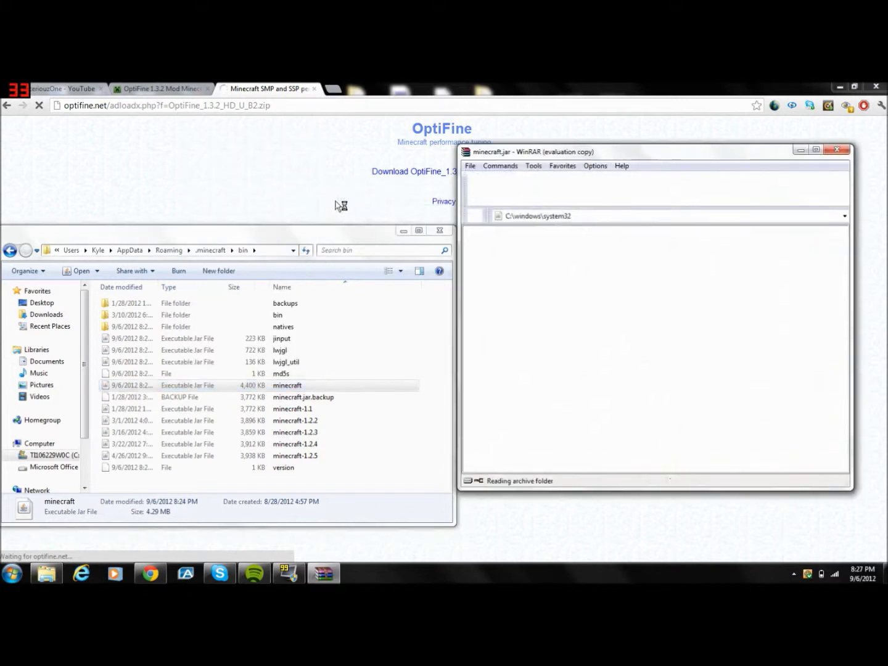
Step: Close Explorer and the WinRAR licence nag, then download the OptiFine 1.3.2 zip again
{"action": "left_click", "coordinate": [431, 233]}
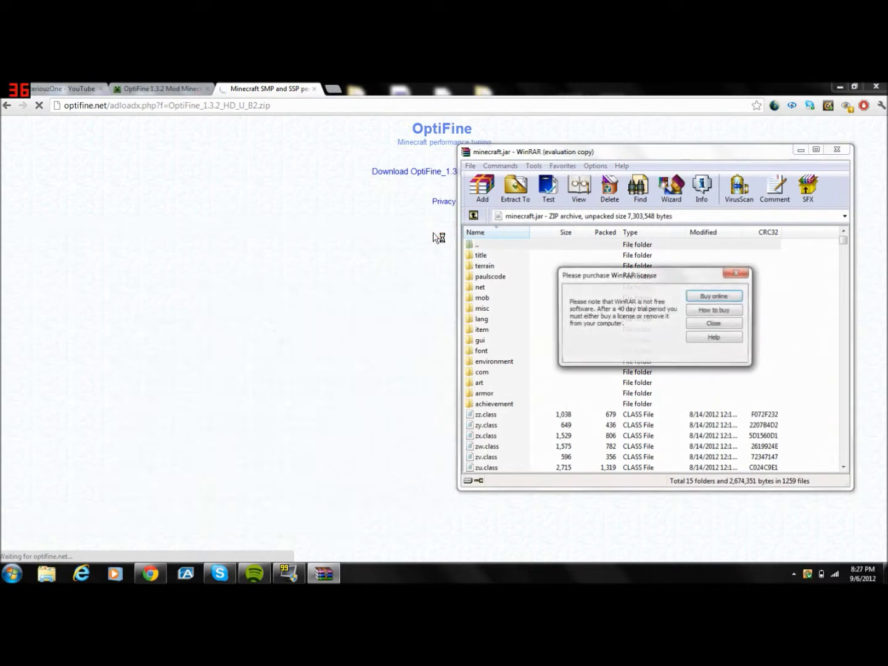
{"action": "left_click", "coordinate": [714, 322]}
{"action": "left_click", "coordinate": [799, 150]}
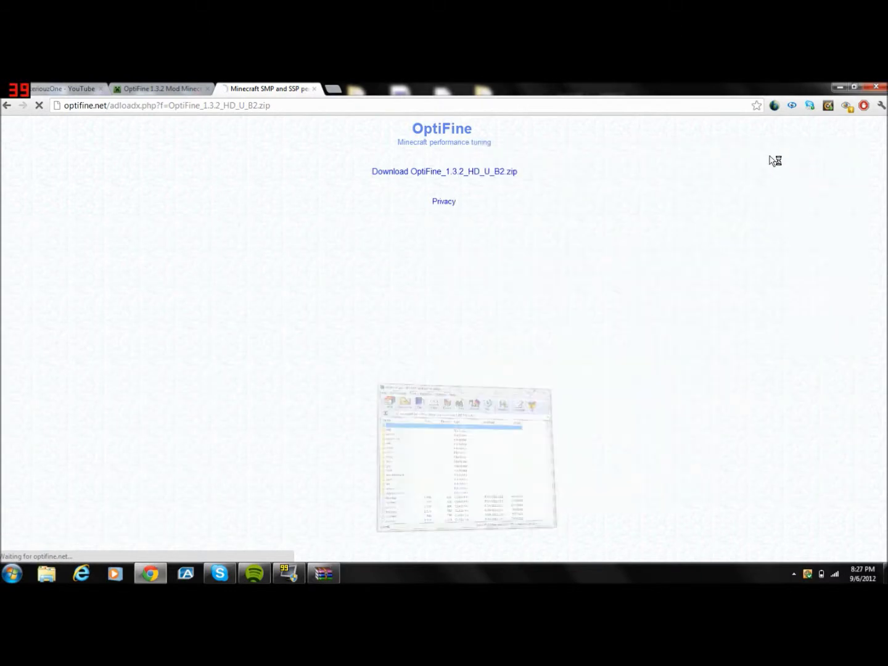
{"action": "left_click", "coordinate": [428, 175]}
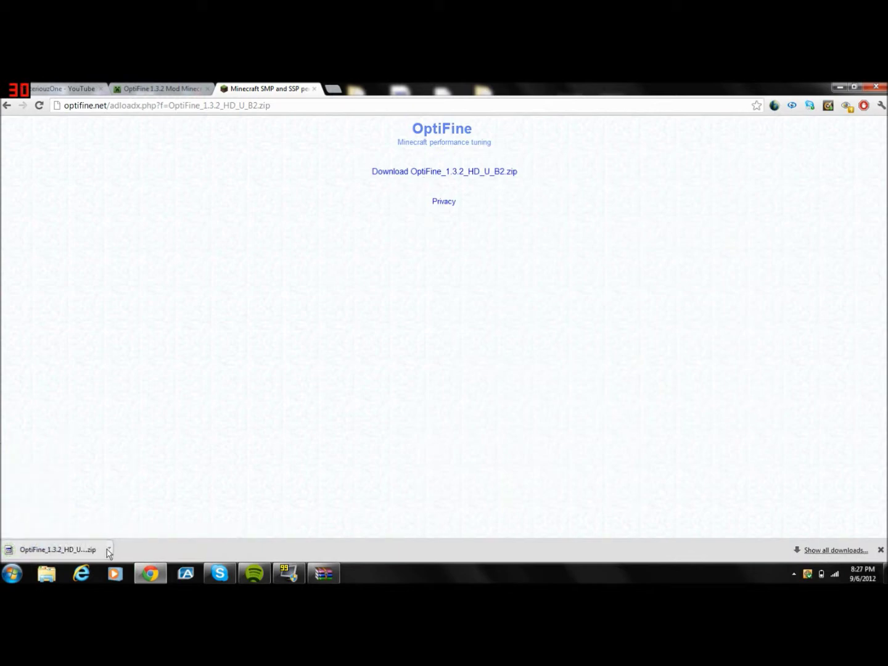
Step: Open the downloaded OptiFine_1.3.2_HD_U_B2 (3) zip from its folder in WinRAR
{"action": "left_click", "coordinate": [108, 549]}
{"action": "left_click", "coordinate": [145, 517]}
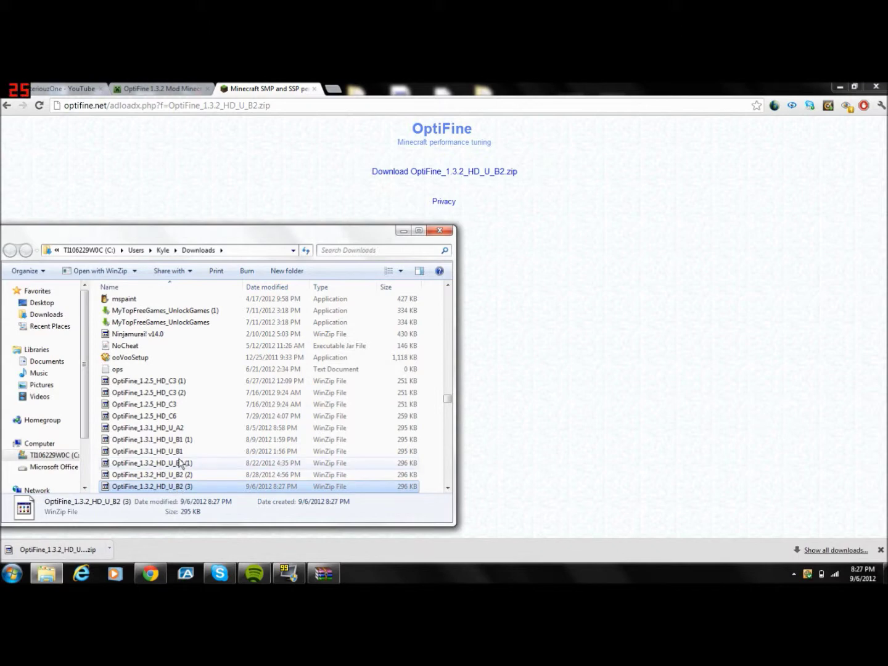
{"action": "left_click", "coordinate": [178, 453]}
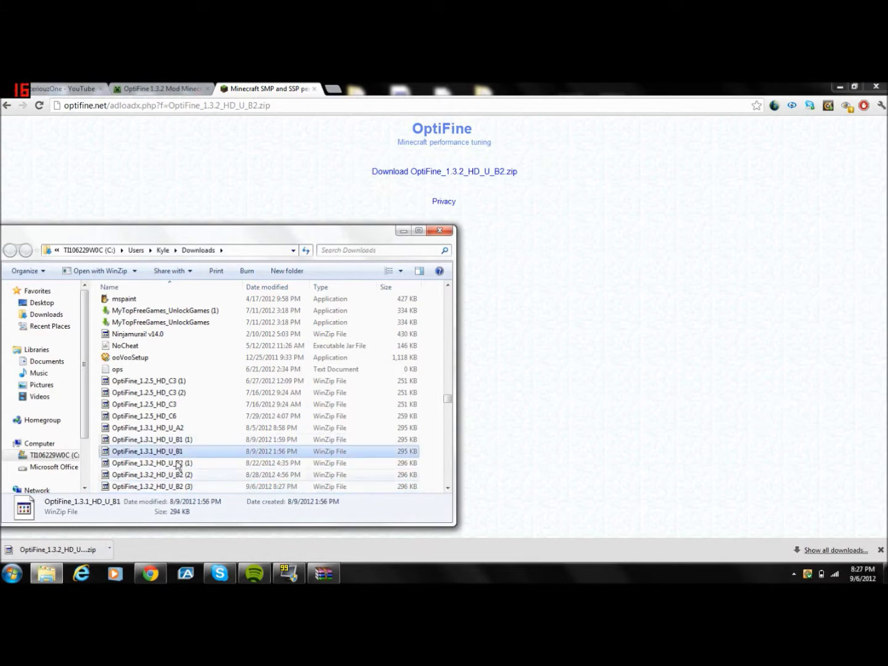
{"action": "right_click", "coordinate": [171, 486]}
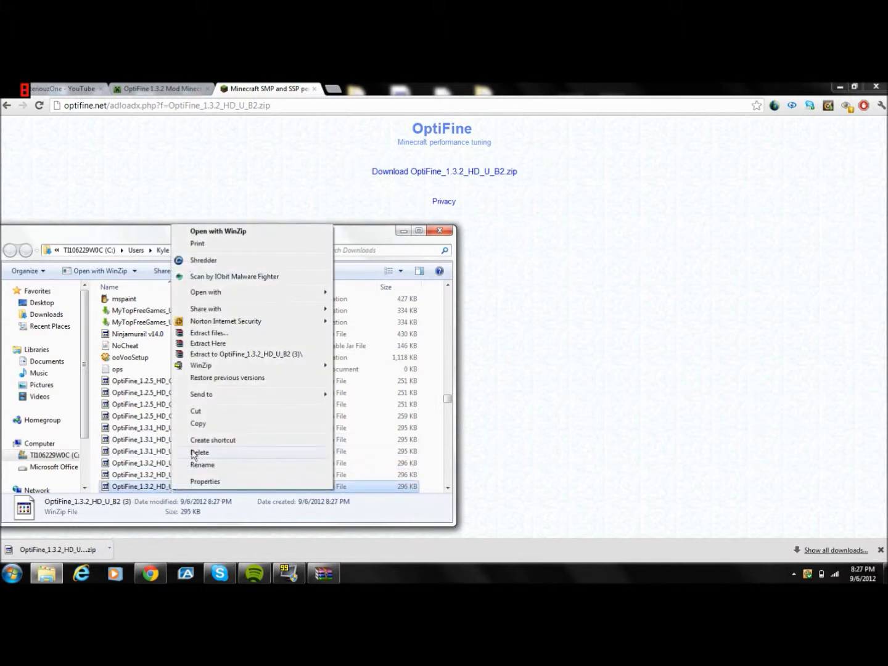
{"action": "mouse_move", "coordinate": [205, 298]}
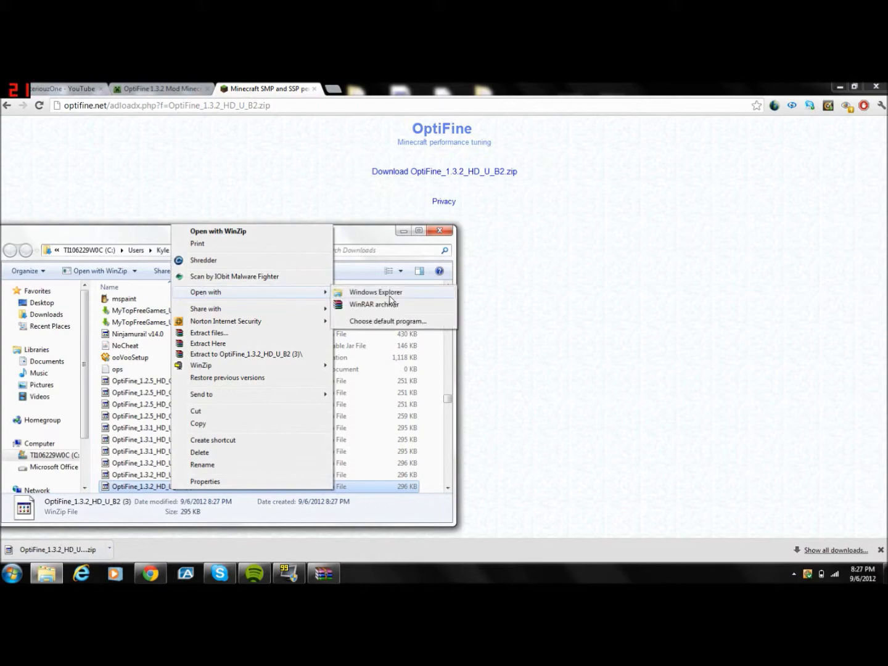
{"action": "left_click", "coordinate": [391, 306]}
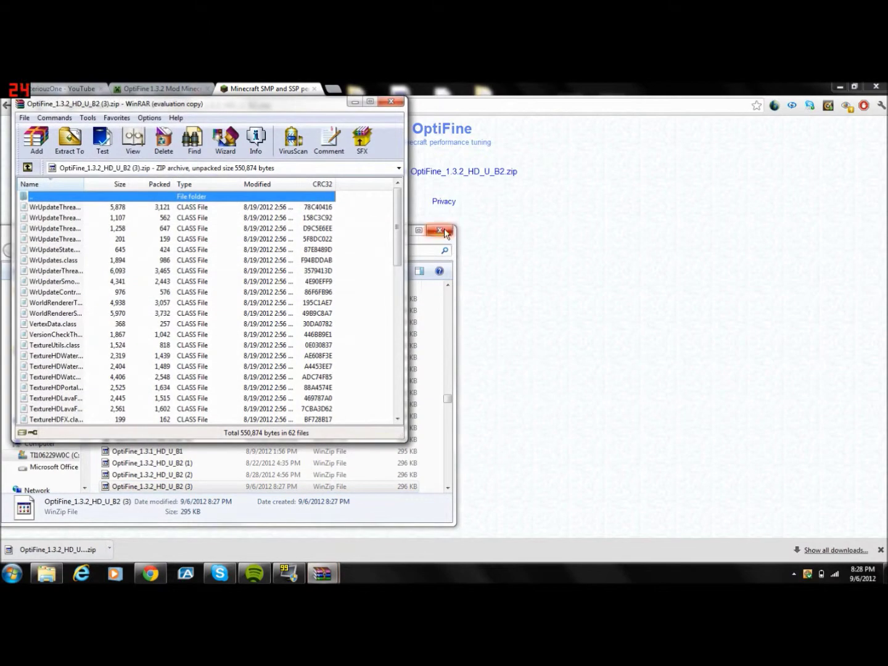
Step: Close the Downloads window and the WinRAR nag, leaving both archive windows available
{"action": "left_click", "coordinate": [444, 231]}
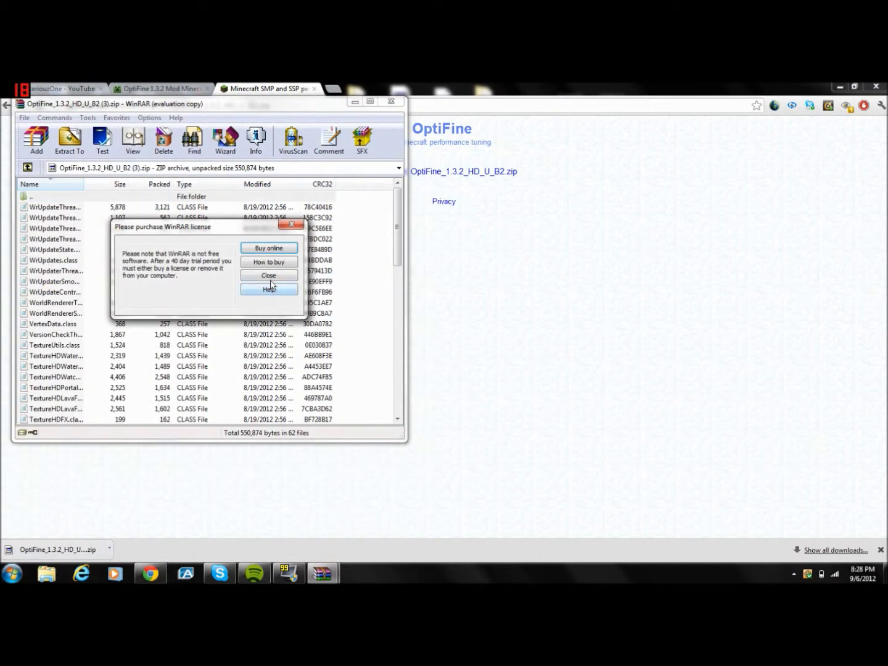
{"action": "left_click", "coordinate": [269, 275]}
{"action": "left_click", "coordinate": [323, 568]}
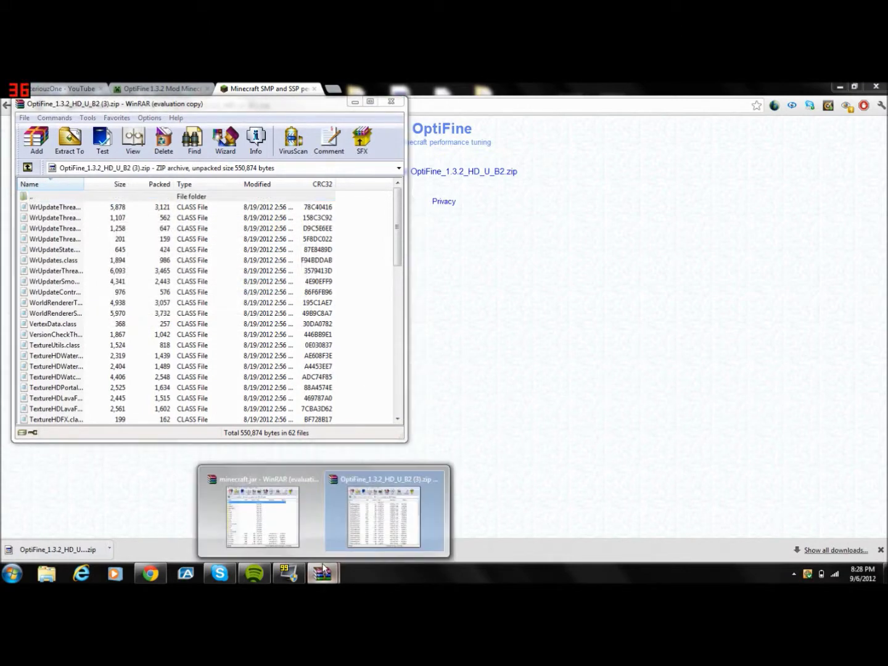
Step: Drag all 62 OptiFine files into minecraft.jar, replacing existing files, then close the OptiFine archive
{"action": "left_click", "coordinate": [315, 530]}
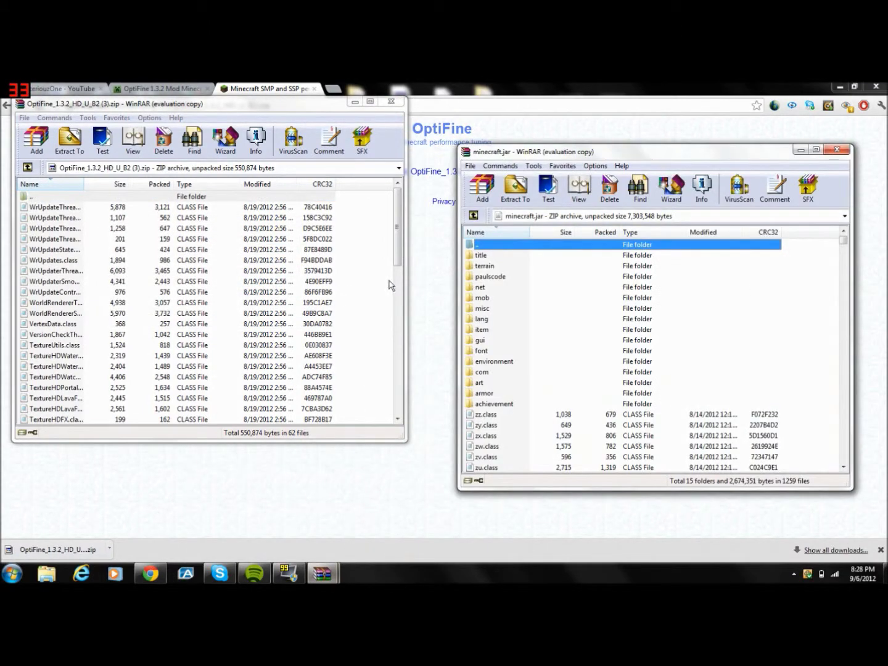
{"action": "mouse_move", "coordinate": [397, 270]}
{"action": "left_mouse_down"}
{"action": "mouse_move", "coordinate": [390, 327]}
{"action": "mouse_move", "coordinate": [396, 415]}
{"action": "left_mouse_up"}
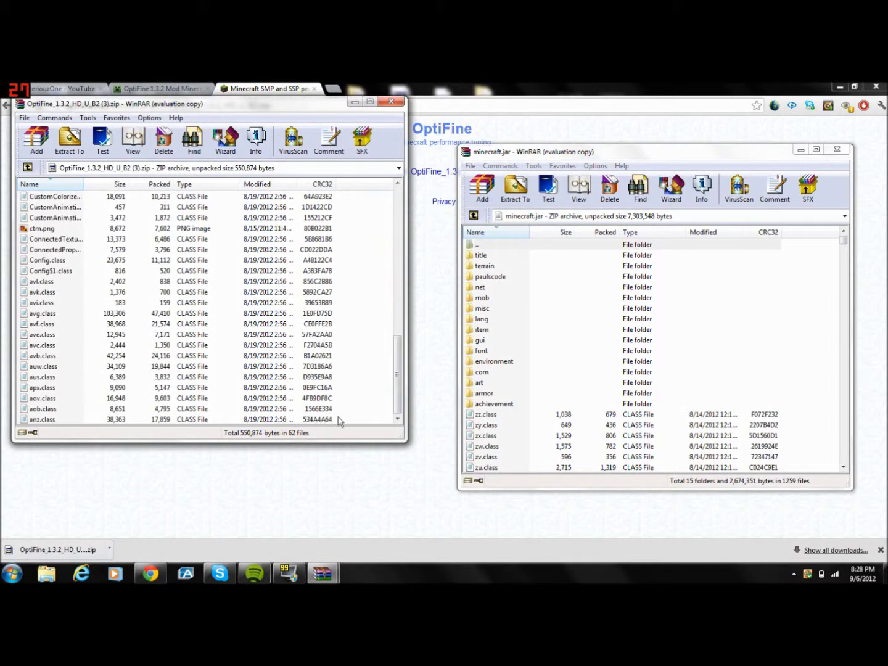
{"action": "mouse_move", "coordinate": [343, 425]}
{"action": "left_mouse_down"}
{"action": "mouse_move", "coordinate": [224, 277]}
{"action": "mouse_move", "coordinate": [220, 115]}
{"action": "mouse_move", "coordinate": [174, 206]}
{"action": "left_mouse_up"}
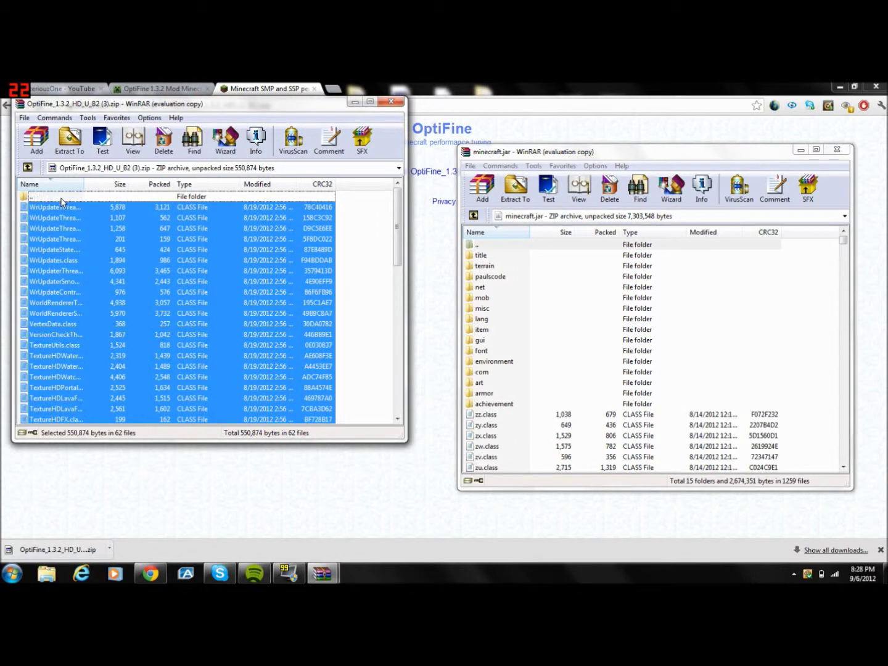
{"action": "left_click_drag", "start_coordinate": [189, 261], "coordinate": [196, 275]}
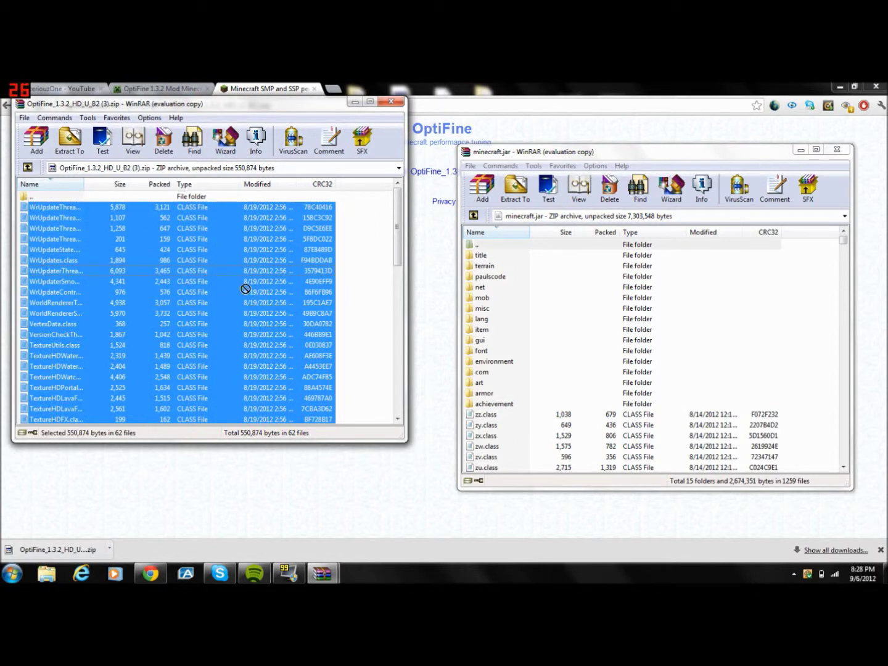
{"action": "left_click_drag", "start_coordinate": [686, 454], "coordinate": [684, 453]}
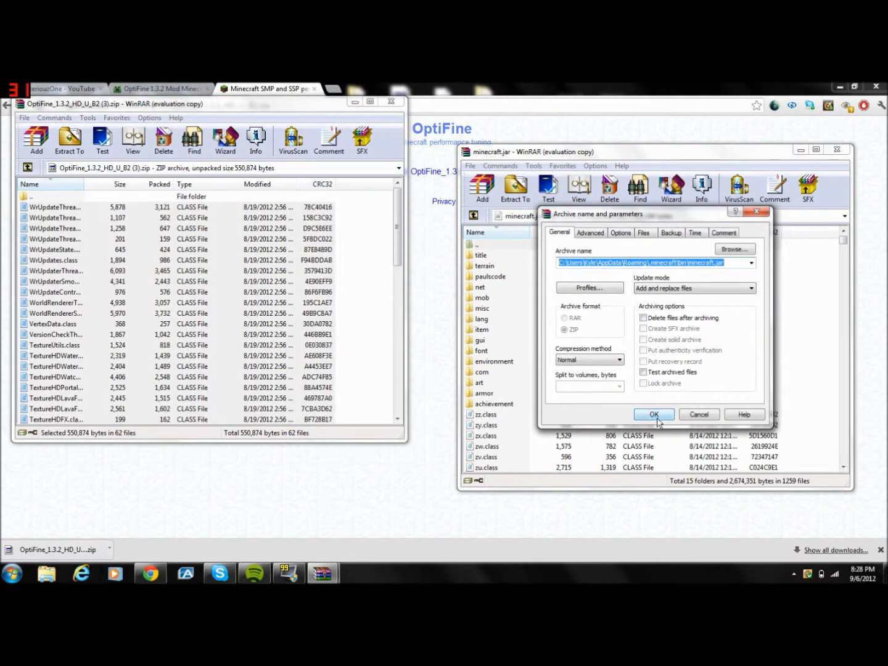
{"action": "left_click", "coordinate": [658, 420]}
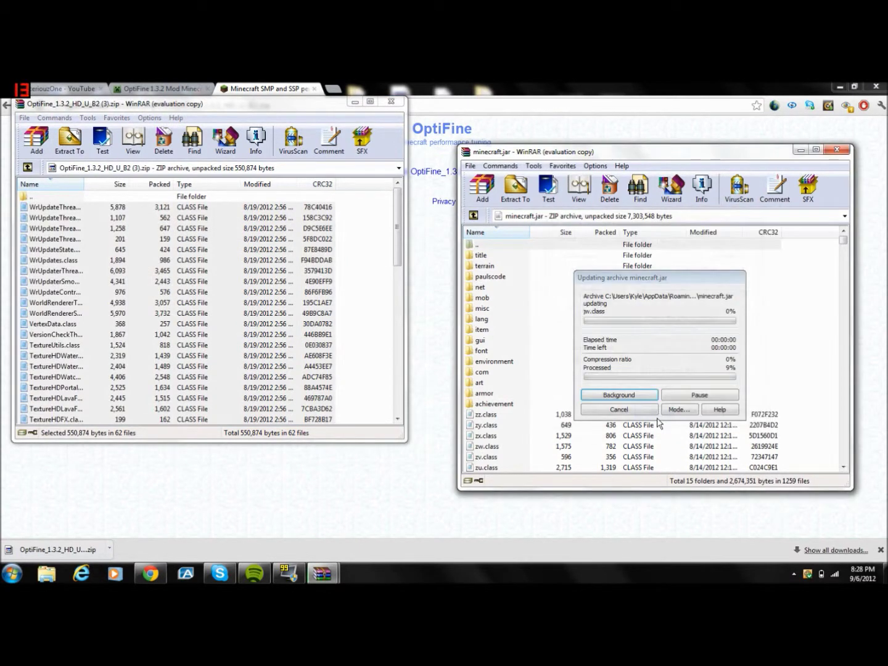
{"action": "left_click", "coordinate": [392, 101]}
Step: Close minecraft.jar, launch Minecraft from the desktop, log in and maximize the game window
{"action": "left_click", "coordinate": [836, 149]}
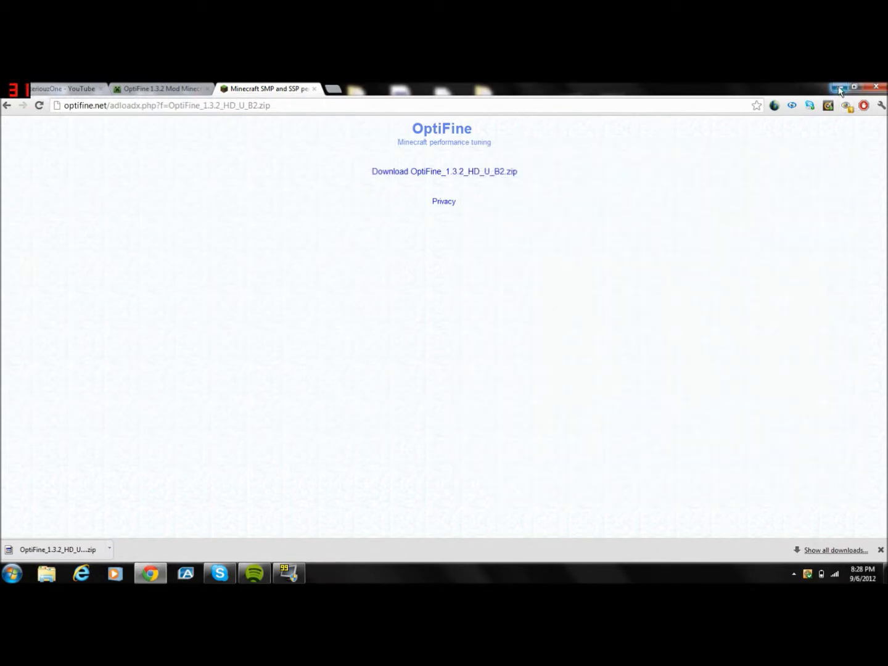
{"action": "left_click", "coordinate": [839, 88]}
{"action": "double_click", "coordinate": [60, 207]}
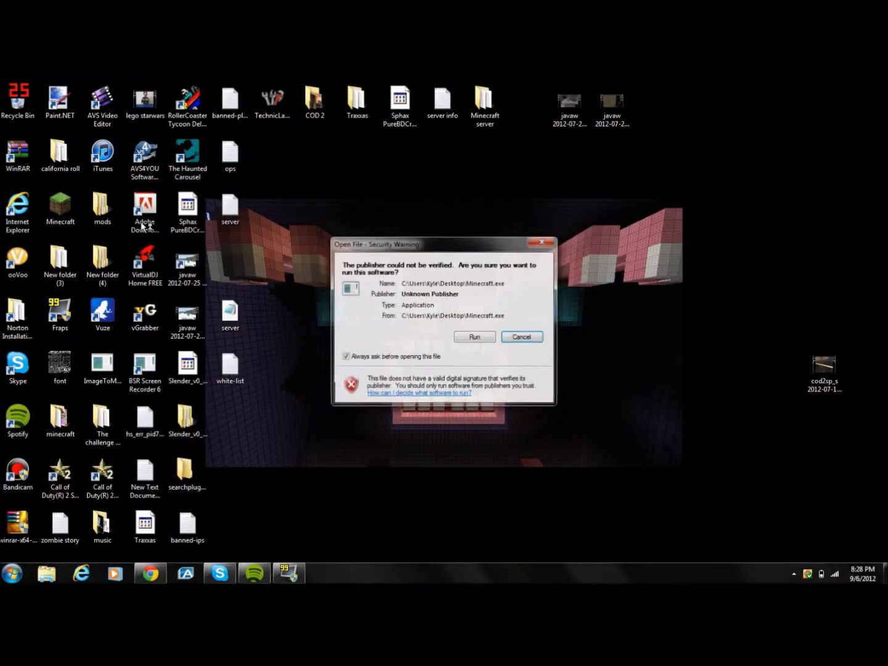
{"action": "left_click", "coordinate": [465, 336]}
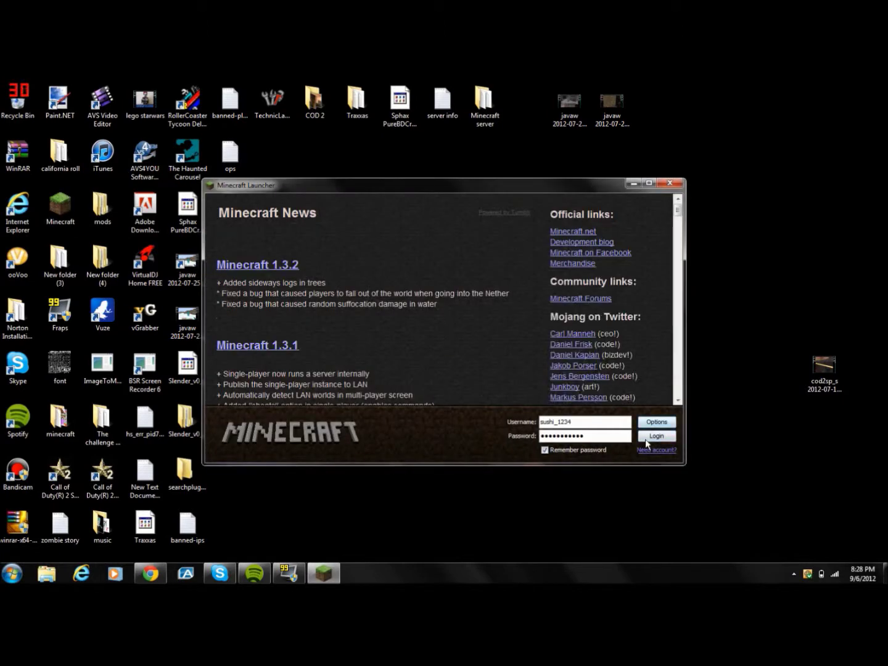
{"action": "left_click", "coordinate": [653, 435]}
{"action": "left_click", "coordinate": [649, 183]}
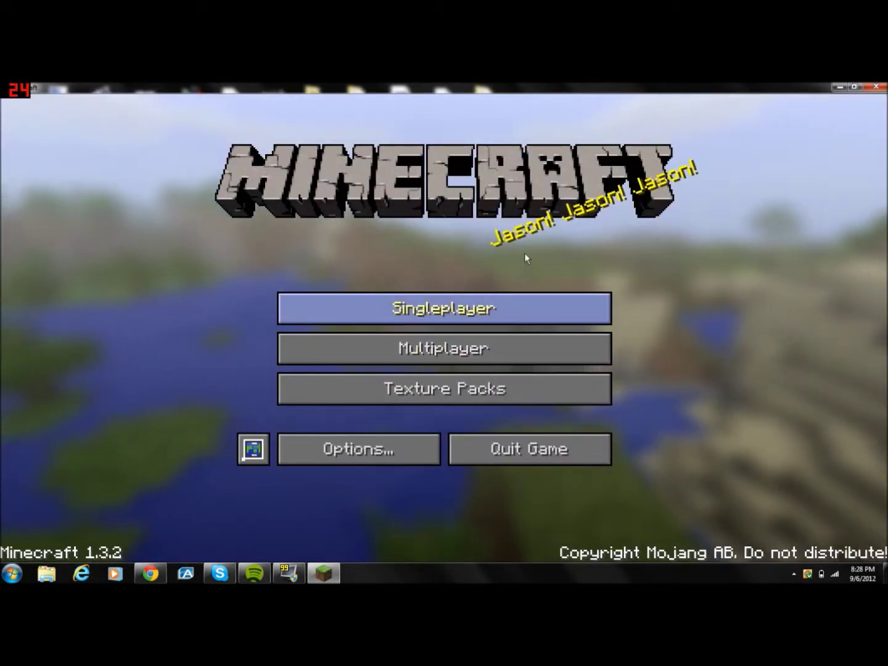
{"action": "left_click", "coordinate": [518, 306]}
Step: Load the stone house world, walk past the mushrooms and floating blocks, then pause
{"action": "double_click", "coordinate": [273, 169]}
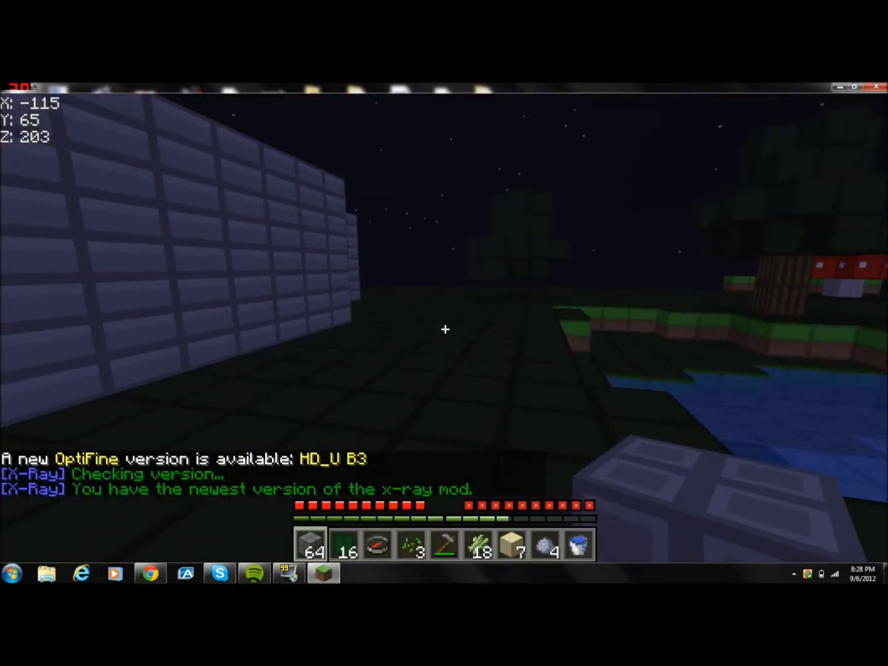
{"action": "key", "text": "w"}
{"action": "key", "text": "w"}
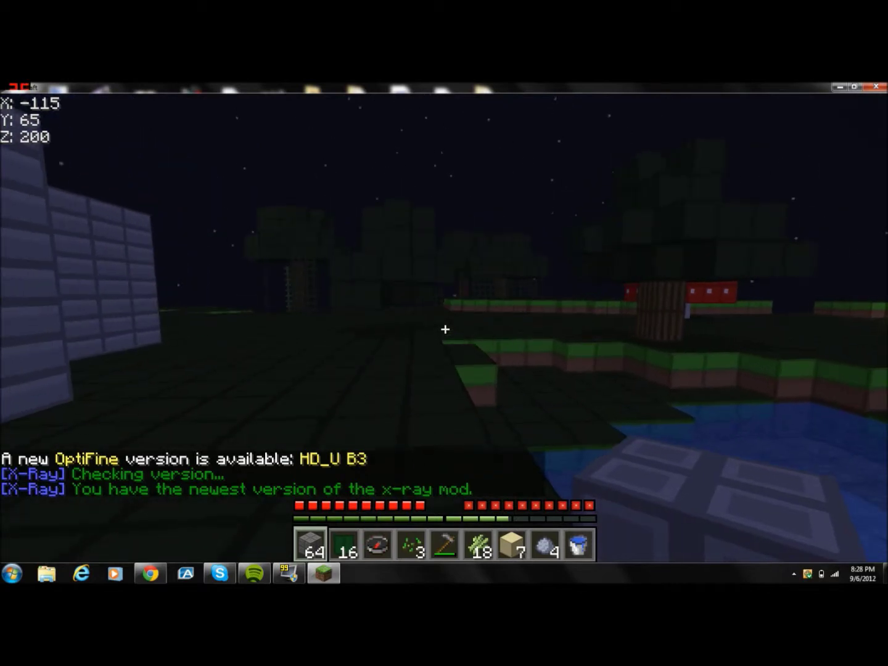
{"action": "key", "text": "w"}
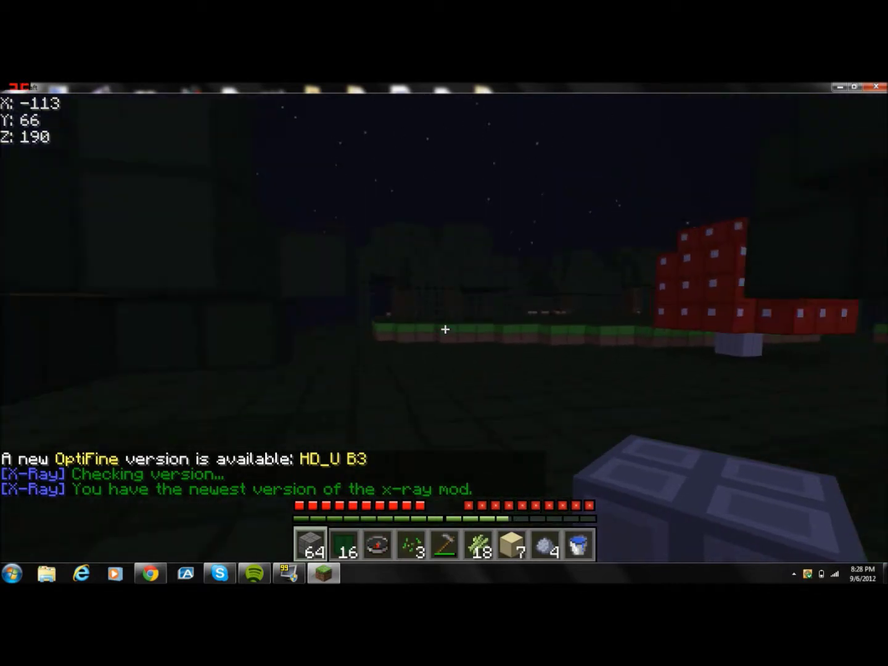
{"action": "key", "text": "w"}
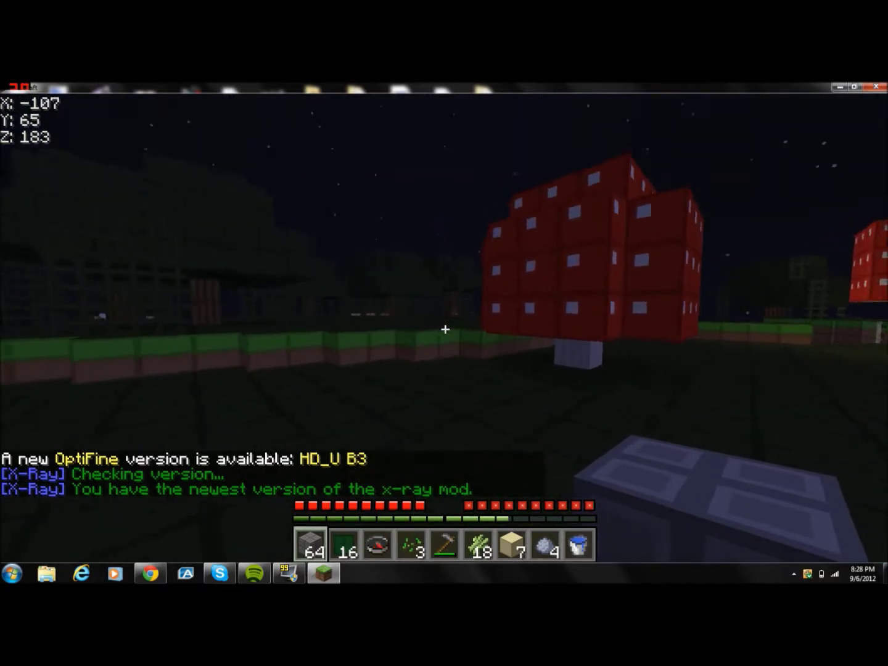
{"action": "key", "text": "w"}
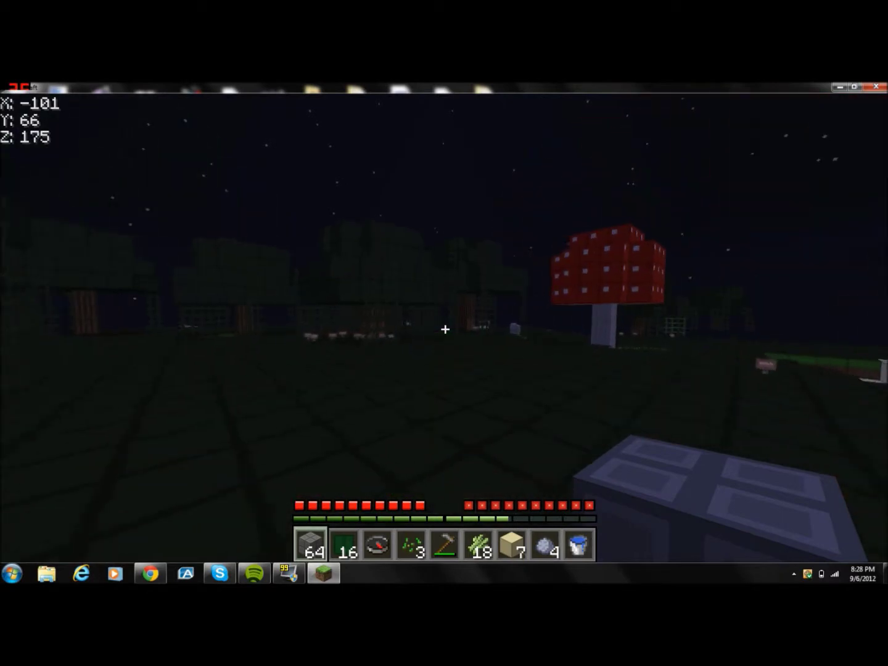
{"action": "key", "text": "w"}
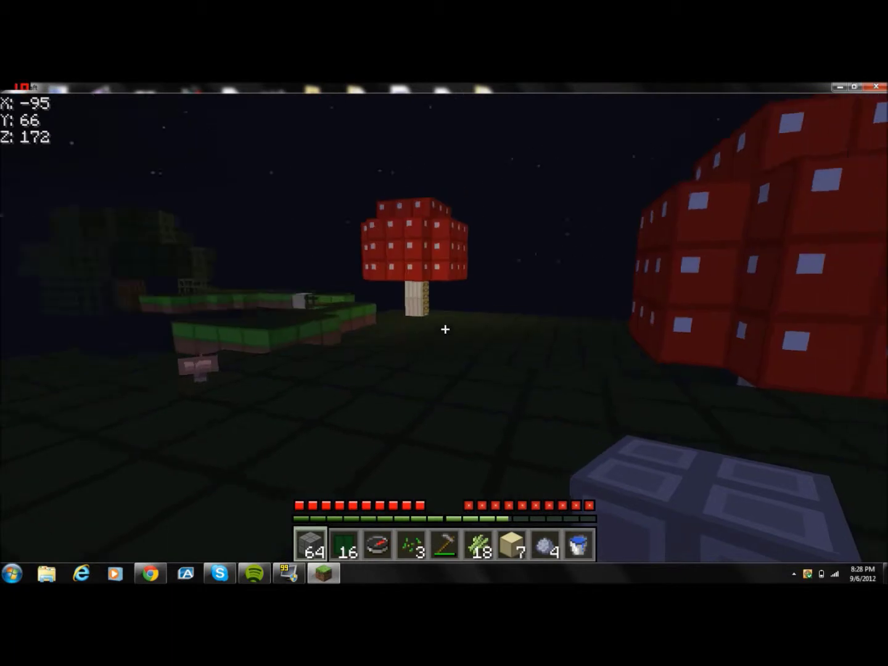
{"action": "key", "text": "w"}
{"action": "key", "text": "w"}
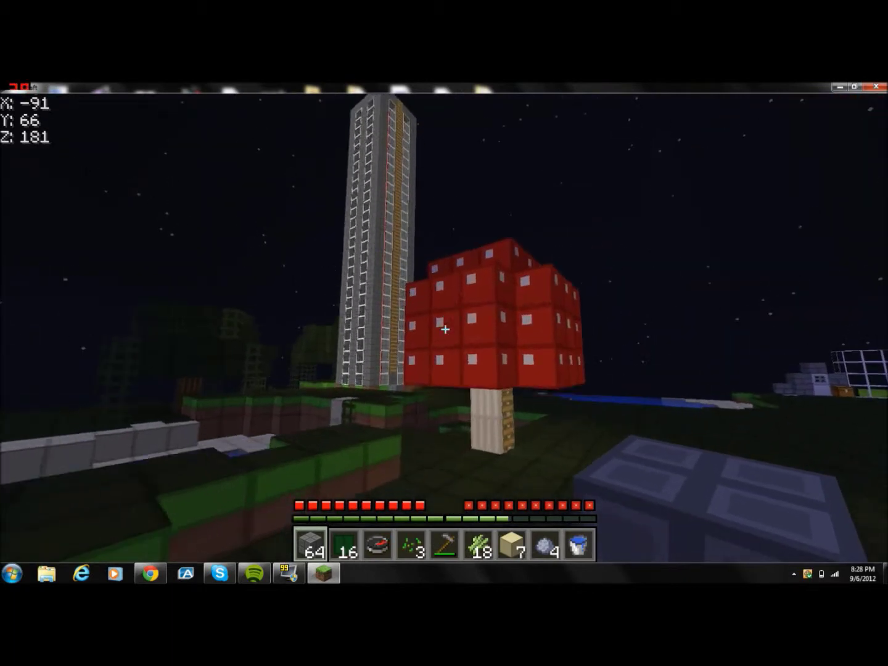
{"action": "key", "text": "w"}
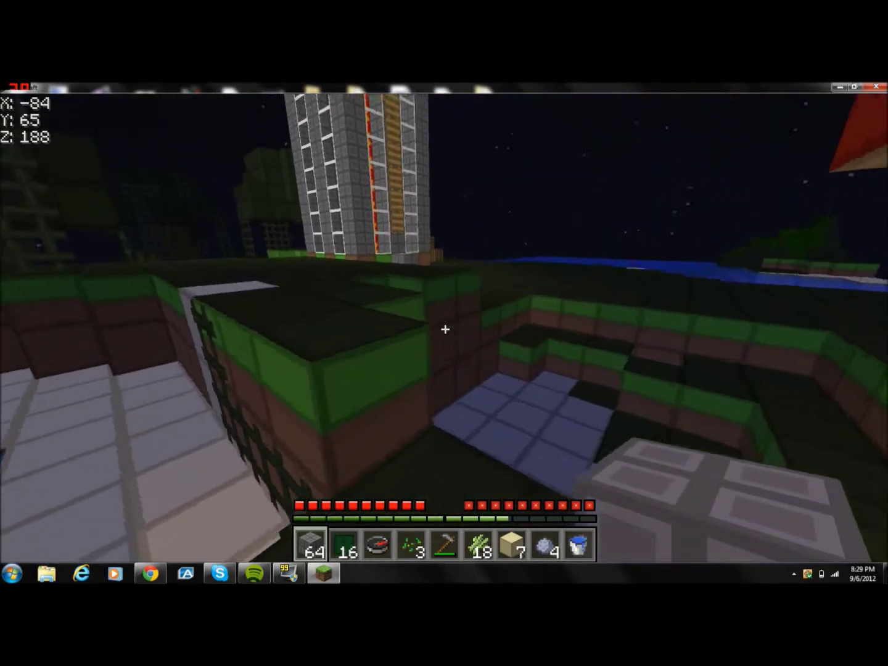
{"action": "key", "text": "Escape"}
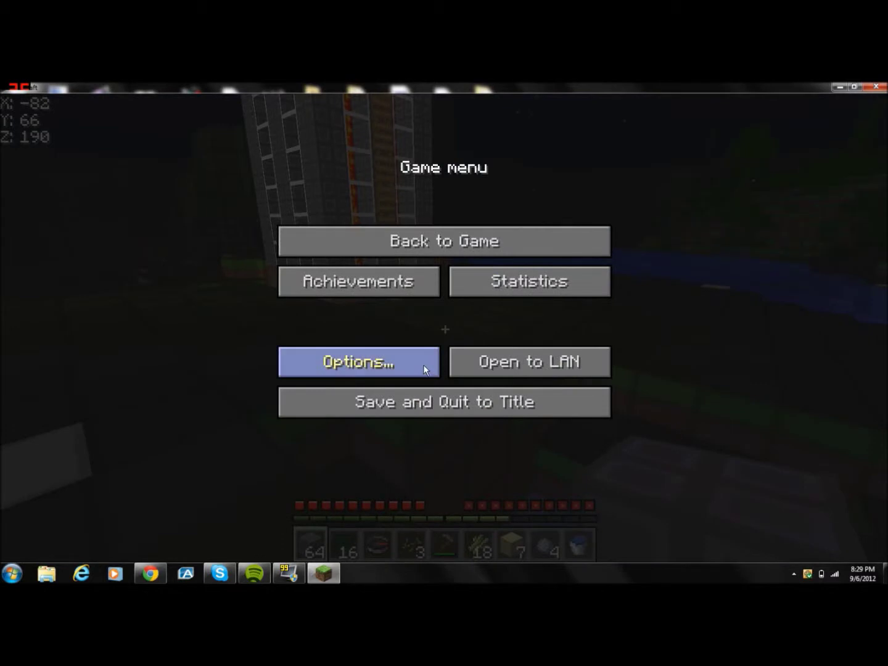
Step: Set Render Distance to Extreme in Video Settings and resume the game
{"action": "left_click", "coordinate": [423, 364]}
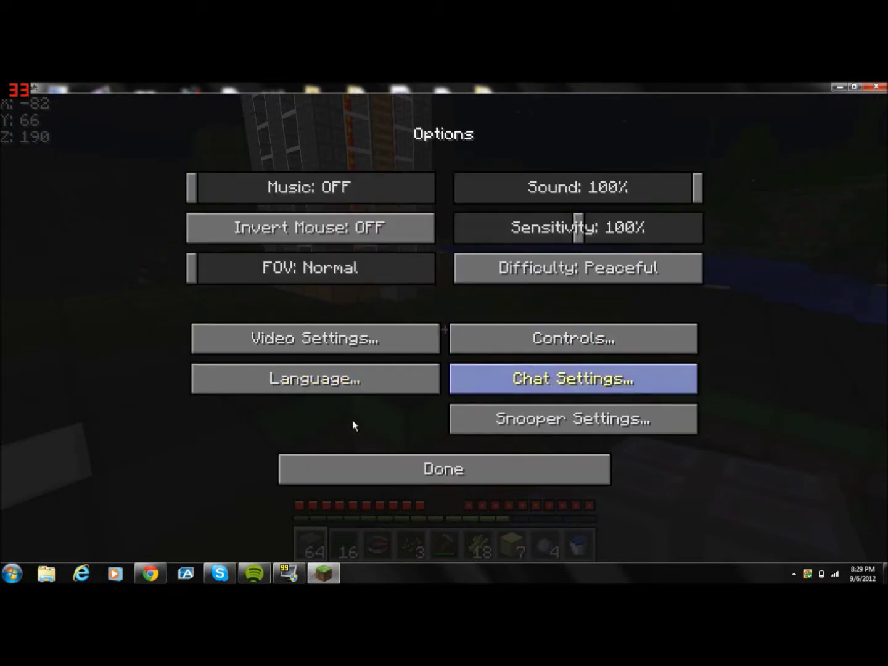
{"action": "left_click", "coordinate": [413, 336]}
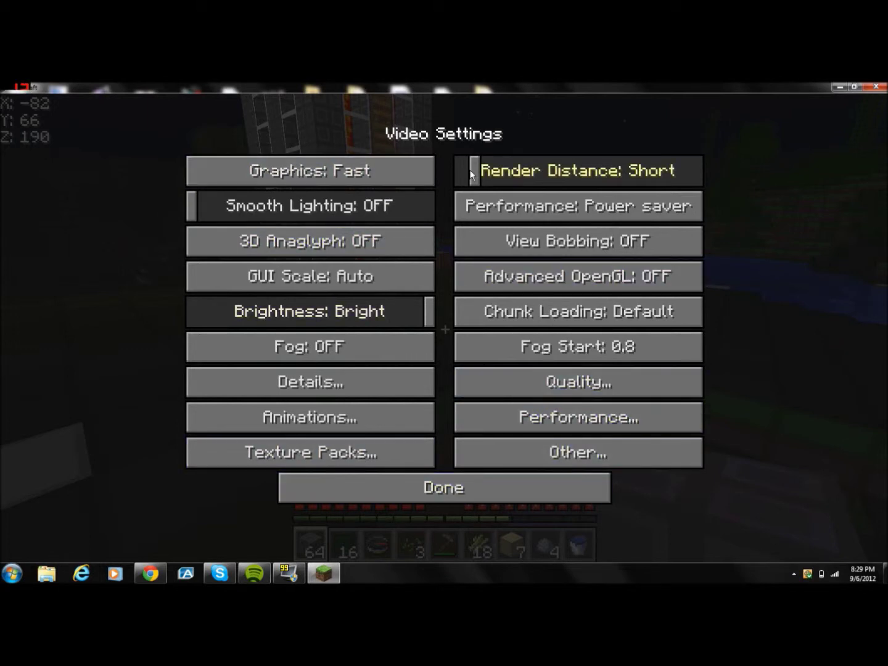
{"action": "left_click_drag", "start_coordinate": [475, 170], "coordinate": [578, 170]}
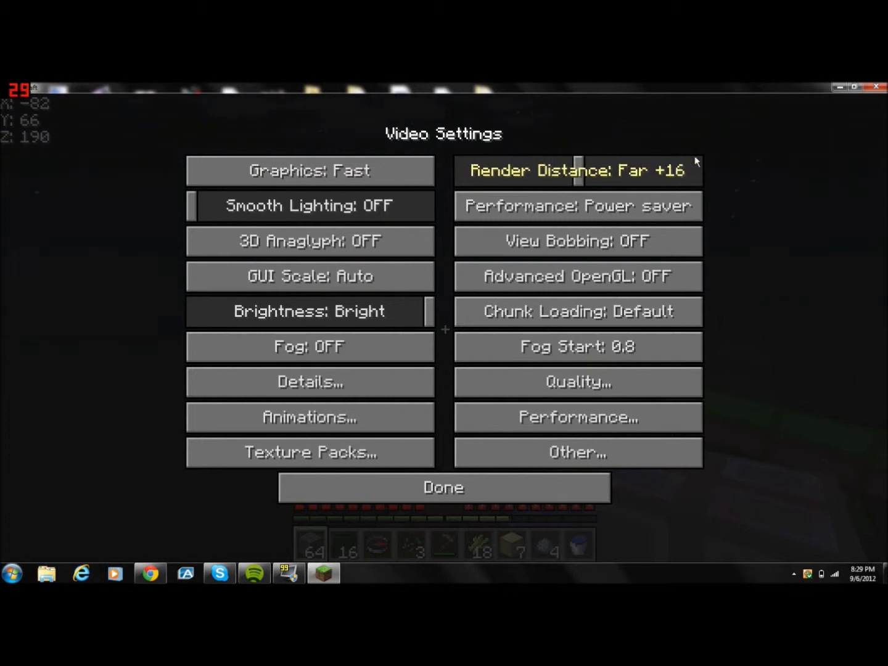
{"action": "mouse_move", "coordinate": [695, 157]}
{"action": "left_mouse_down"}
{"action": "mouse_move", "coordinate": [740, 161]}
{"action": "mouse_move", "coordinate": [689, 161]}
{"action": "left_mouse_up"}
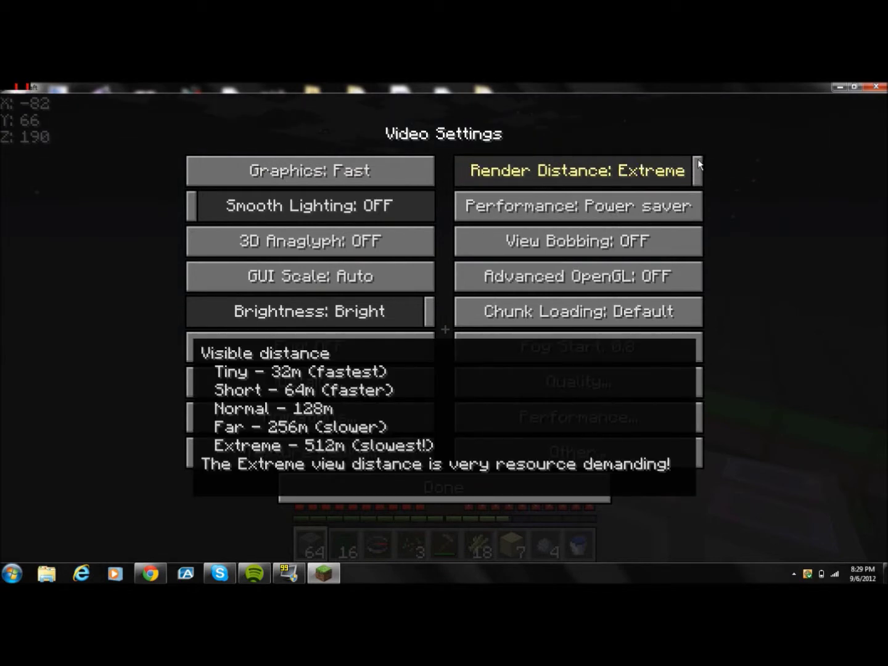
{"action": "left_click", "coordinate": [697, 158]}
{"action": "key", "text": "Escape"}
Step: Walk forward past the water to view the farther terrain, then pause
{"action": "key", "text": "w"}
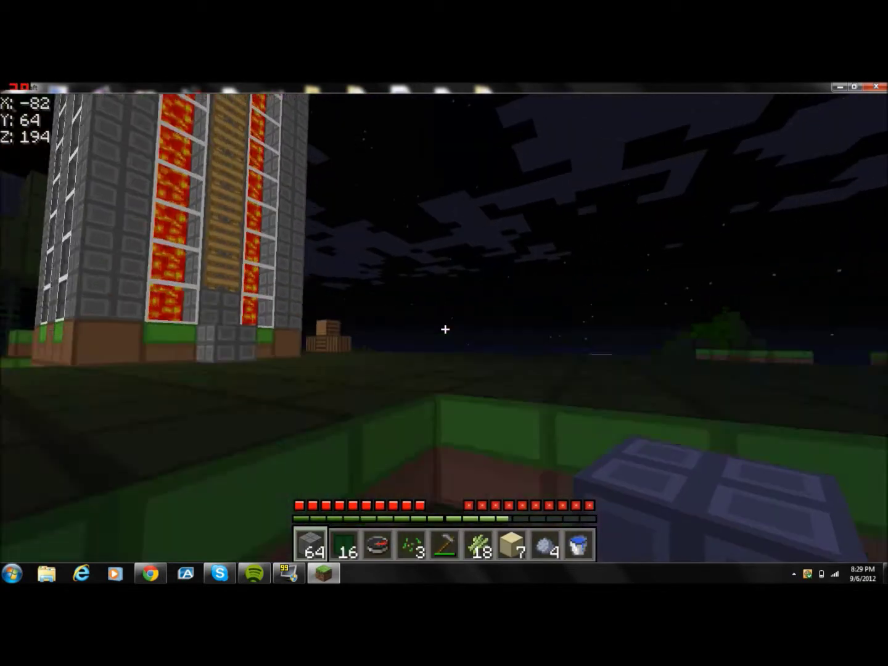
{"action": "key", "text": "w"}
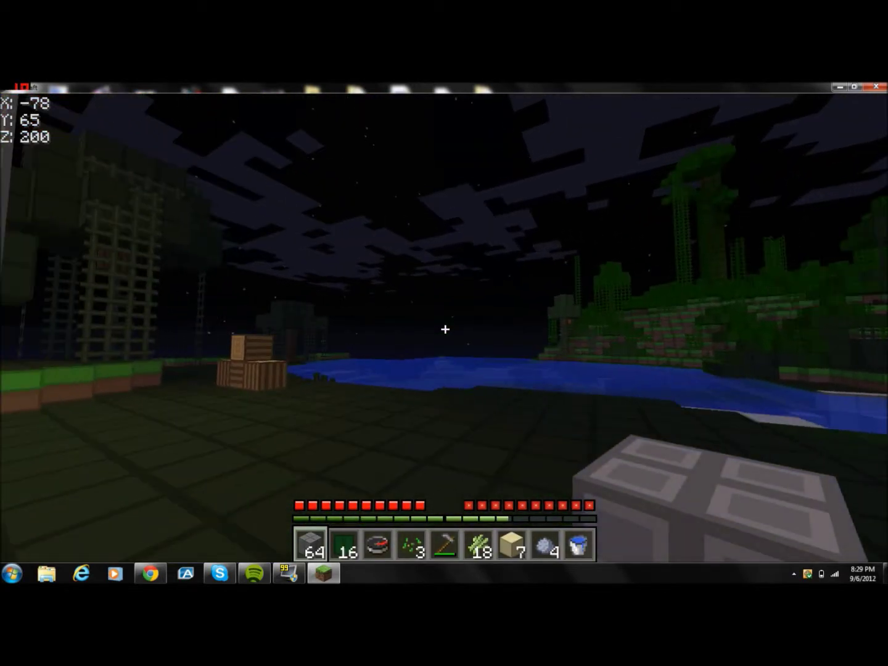
{"action": "key", "text": "w"}
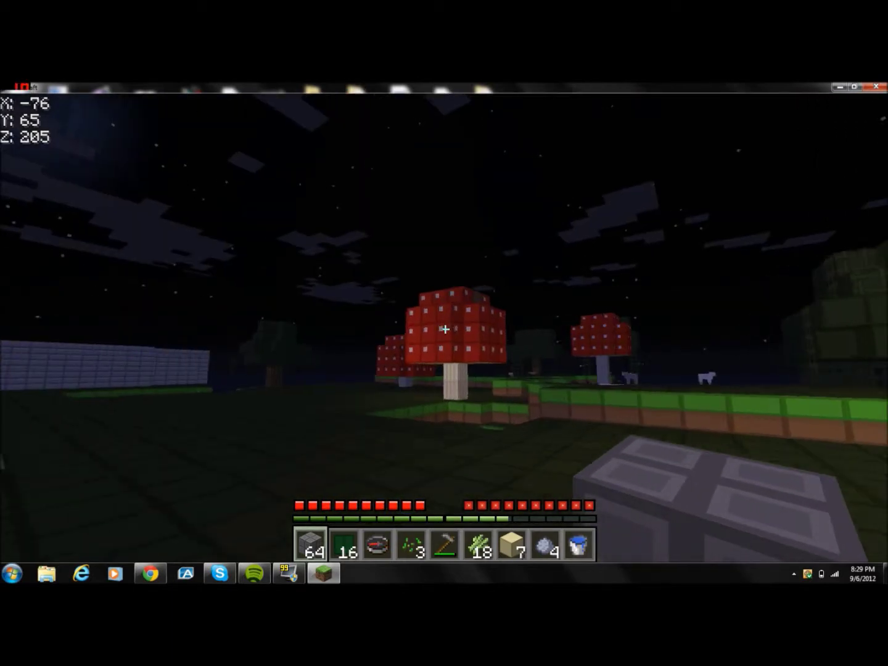
{"action": "key", "text": "Escape"}
Step: Lower the Render Distance to Tiny in Video Settings
{"action": "left_click", "coordinate": [428, 358]}
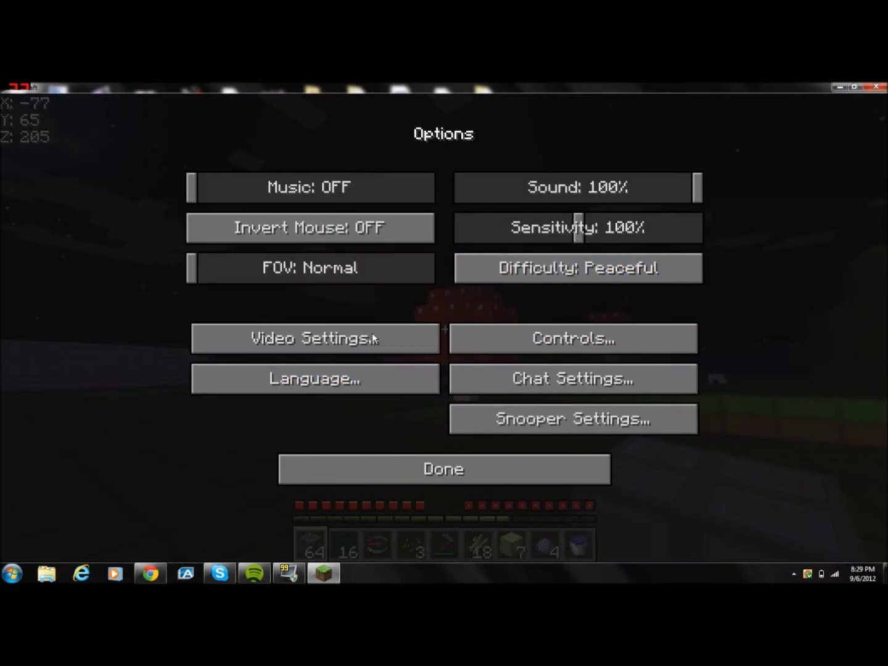
{"action": "left_click", "coordinate": [426, 339]}
{"action": "left_click_drag", "start_coordinate": [695, 161], "coordinate": [558, 173]}
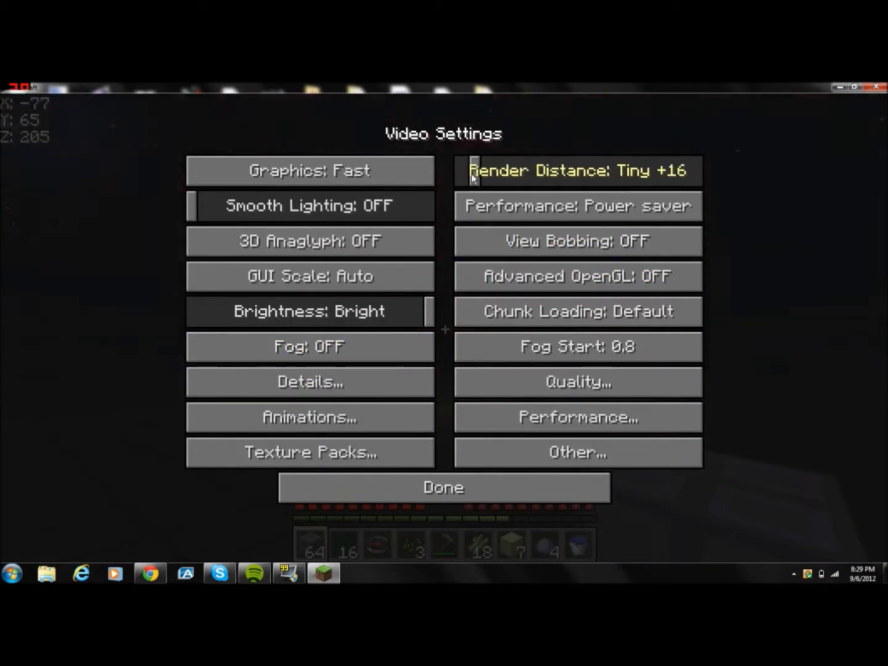
{"action": "left_click_drag", "start_coordinate": [470, 174], "coordinate": [455, 178]}
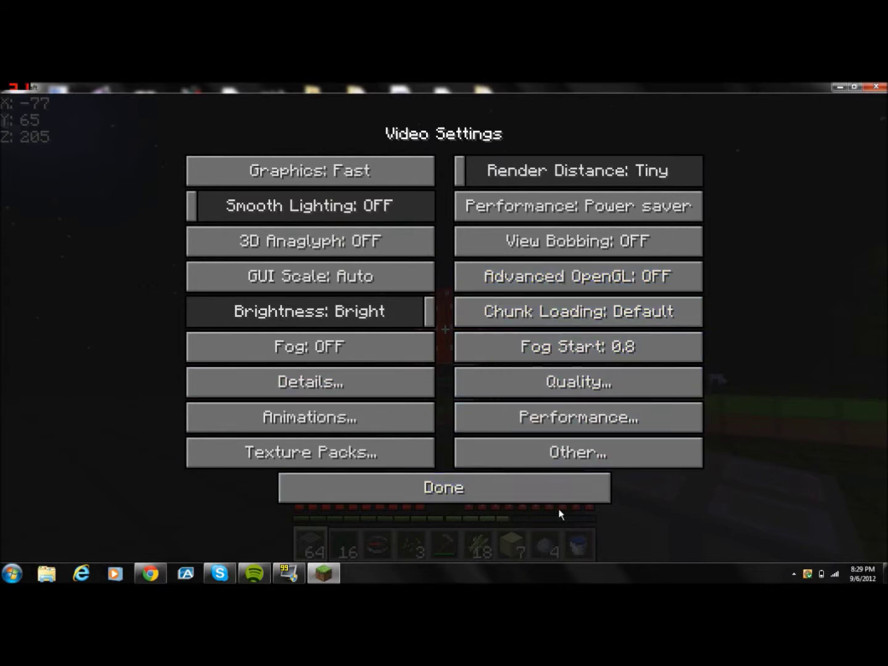
Step: Look through the Performance and Animations settings pages
{"action": "left_click", "coordinate": [576, 420]}
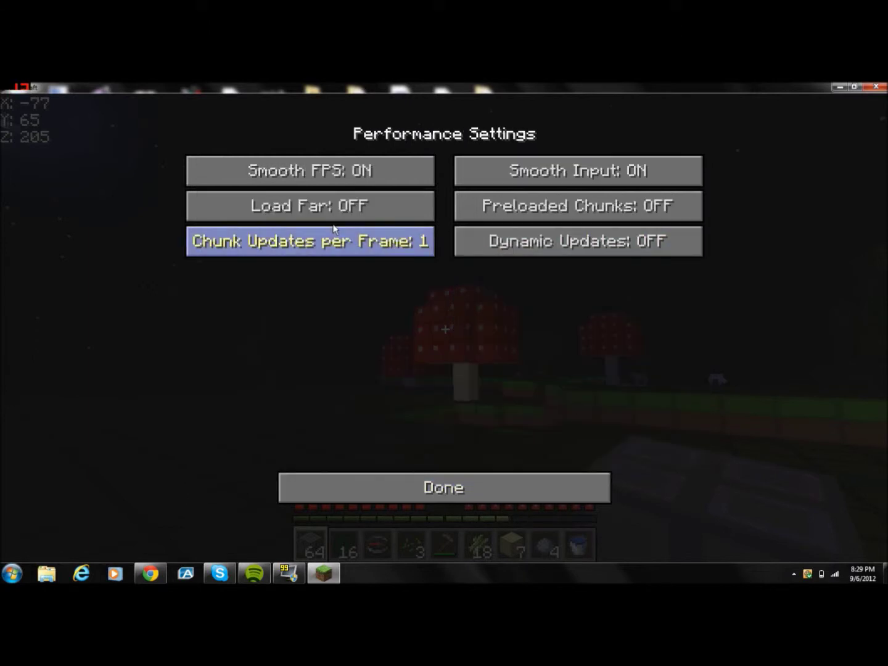
{"action": "left_click", "coordinate": [435, 477]}
{"action": "left_click", "coordinate": [401, 423]}
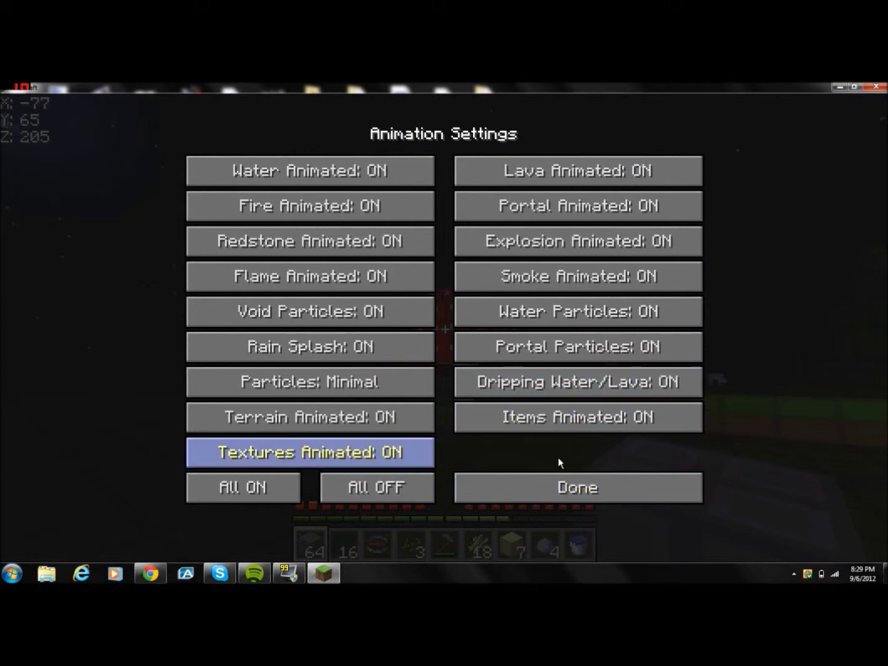
{"action": "left_click", "coordinate": [491, 489]}
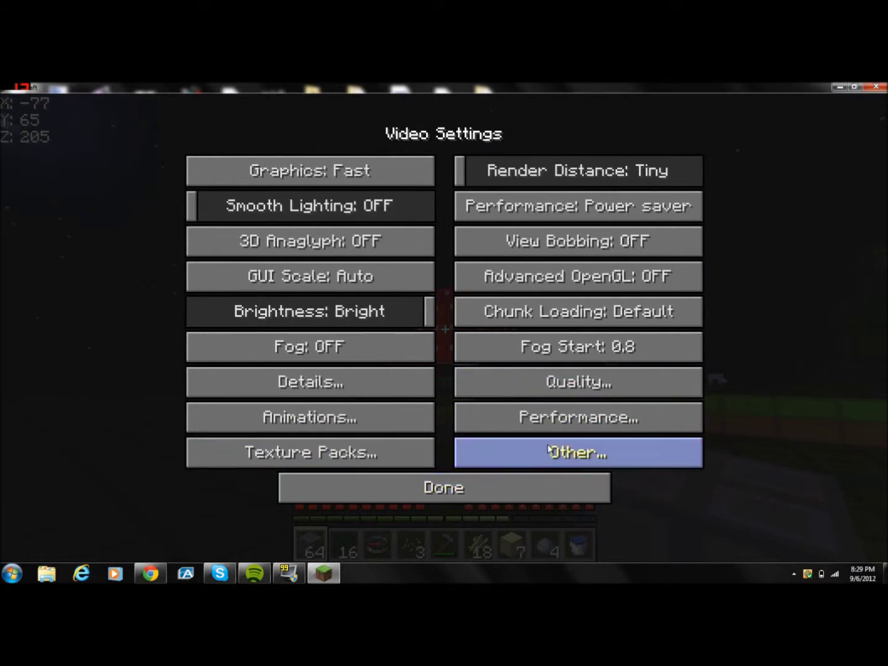
Step: Cycle Connected Textures from OFF through Fast in Quality settings, then return to the game
{"action": "left_click", "coordinate": [589, 384]}
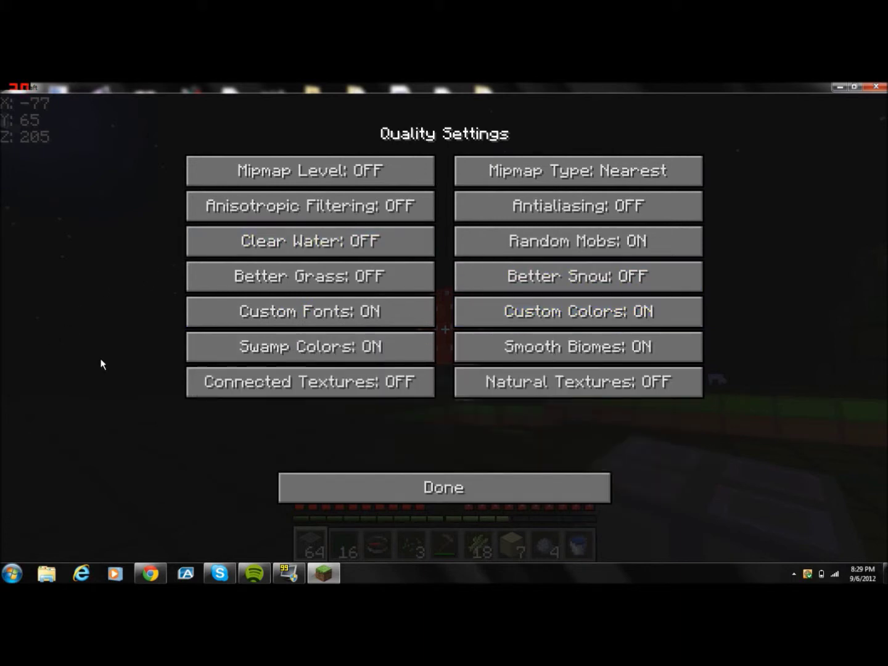
{"action": "mouse_move", "coordinate": [352, 394]}
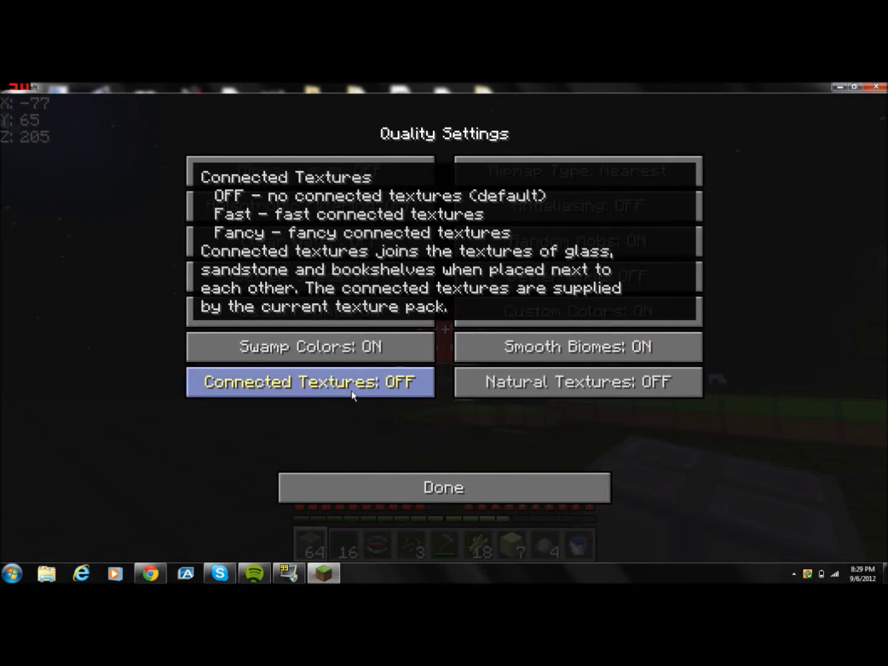
{"action": "left_click", "coordinate": [352, 395]}
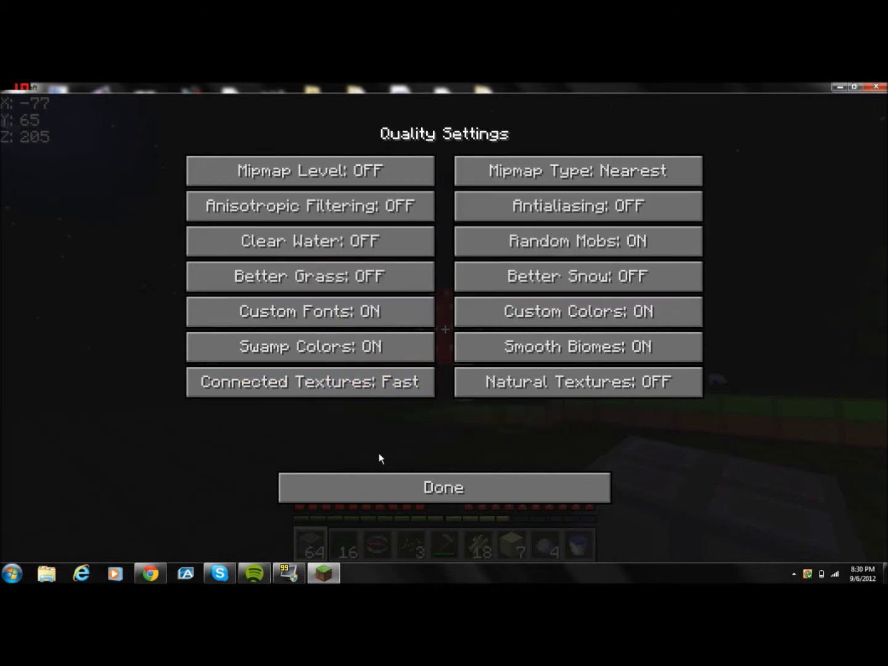
{"action": "left_click", "coordinate": [392, 394]}
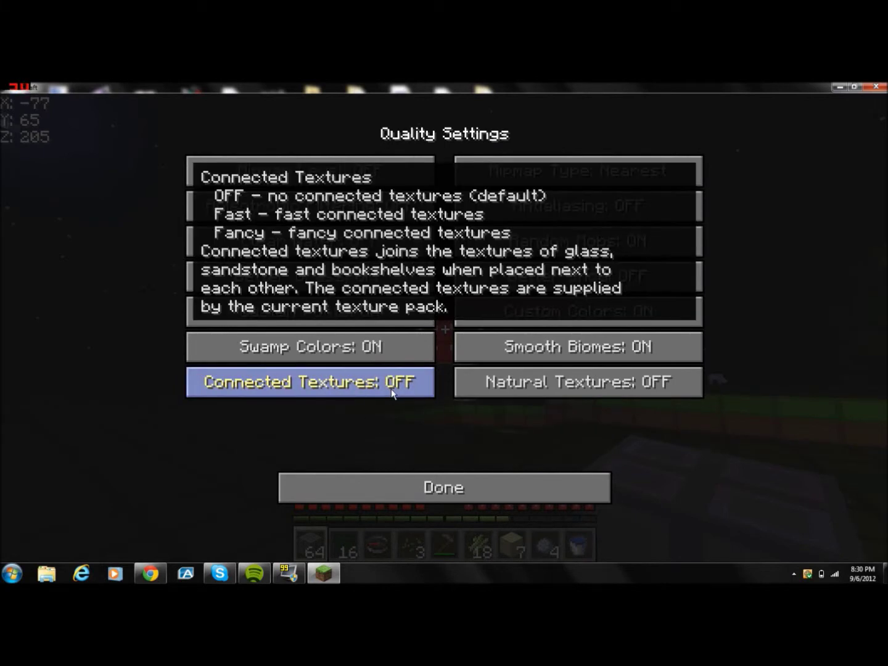
{"action": "left_click", "coordinate": [415, 488]}
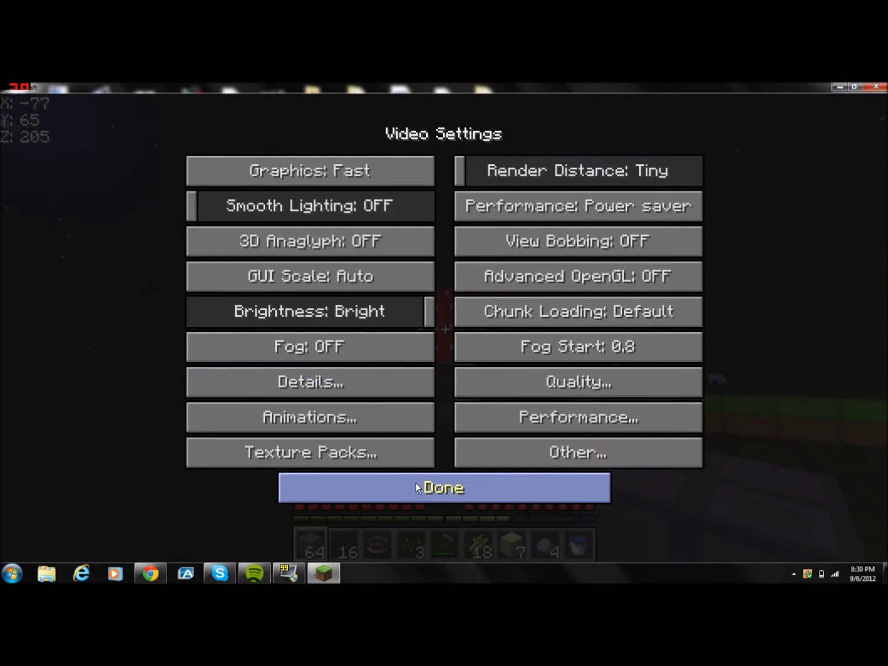
{"action": "left_click", "coordinate": [416, 485]}
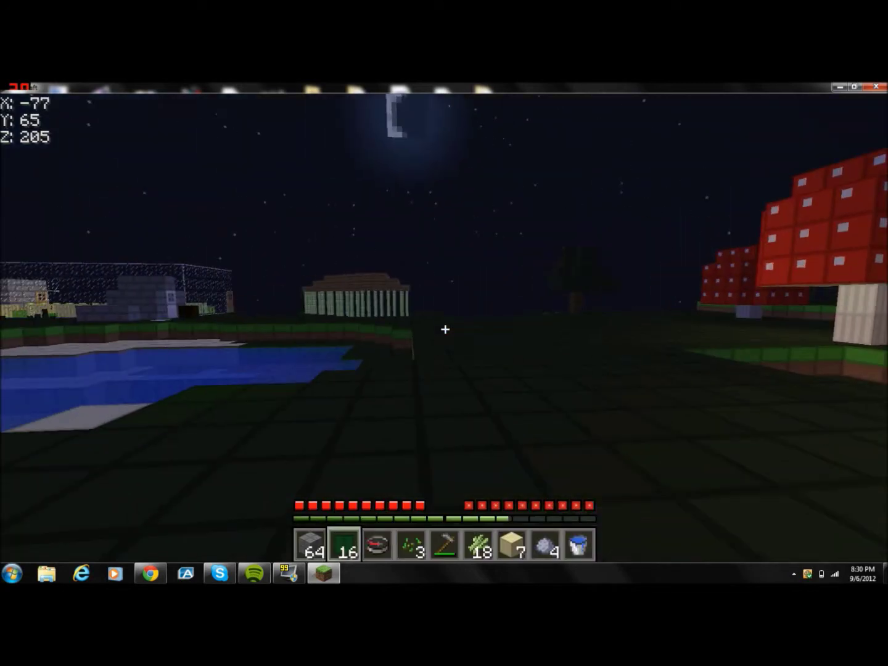
Step: Walk past the lake and buildings up to the glass greenhouse
{"action": "key", "text": "e"}
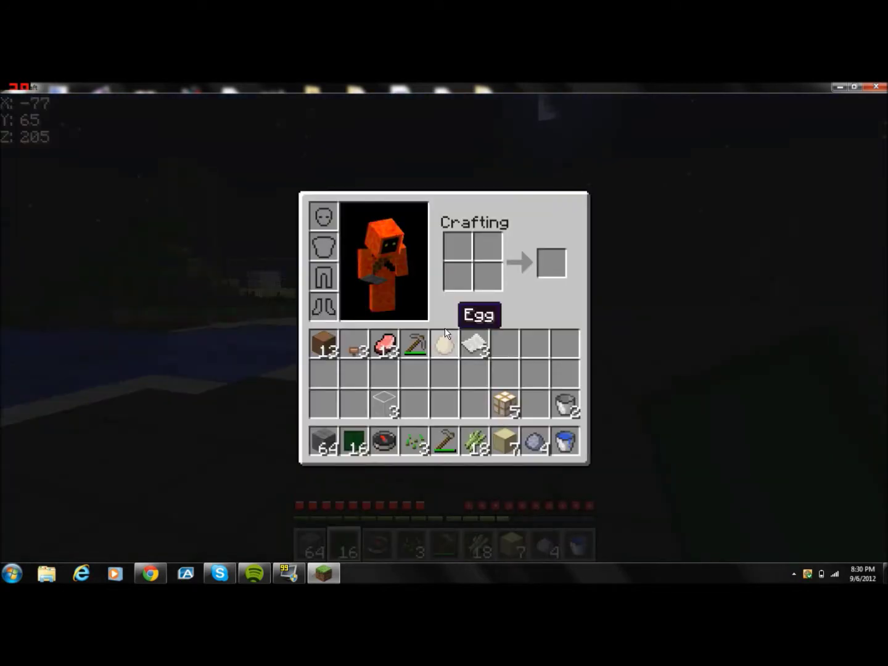
{"action": "key", "text": "e"}
{"action": "key", "text": "w"}
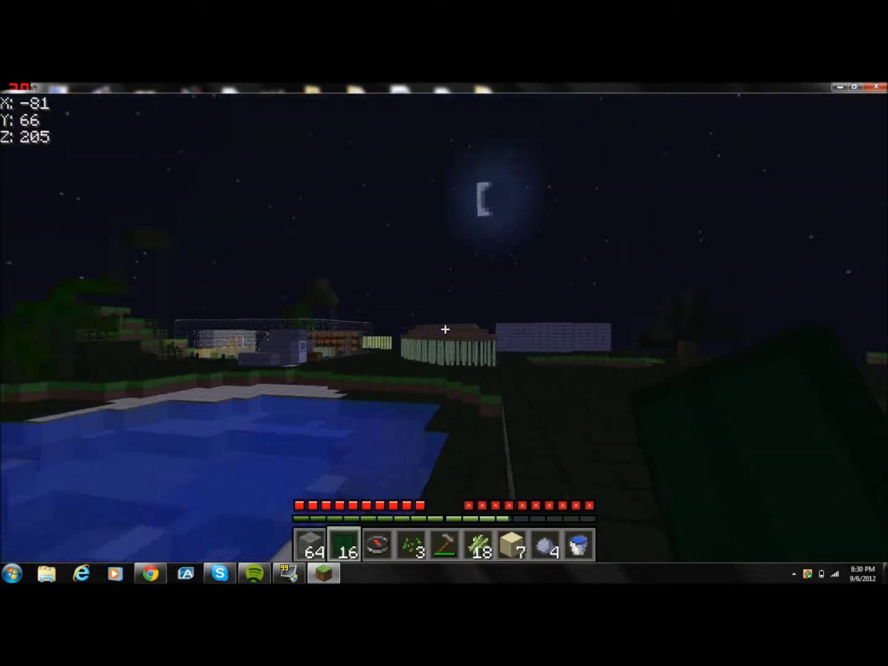
{"action": "key", "text": "w"}
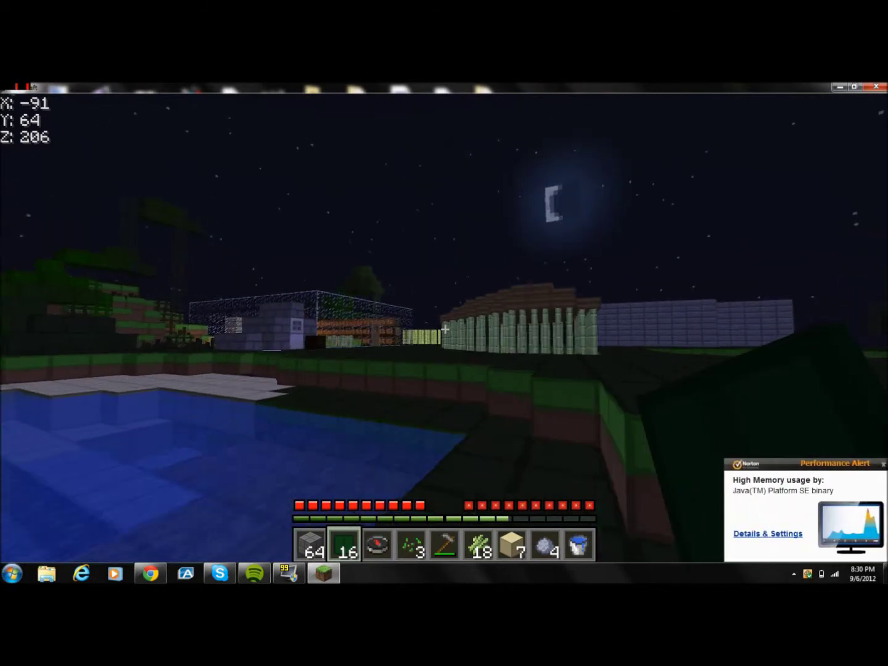
{"action": "key", "text": "w"}
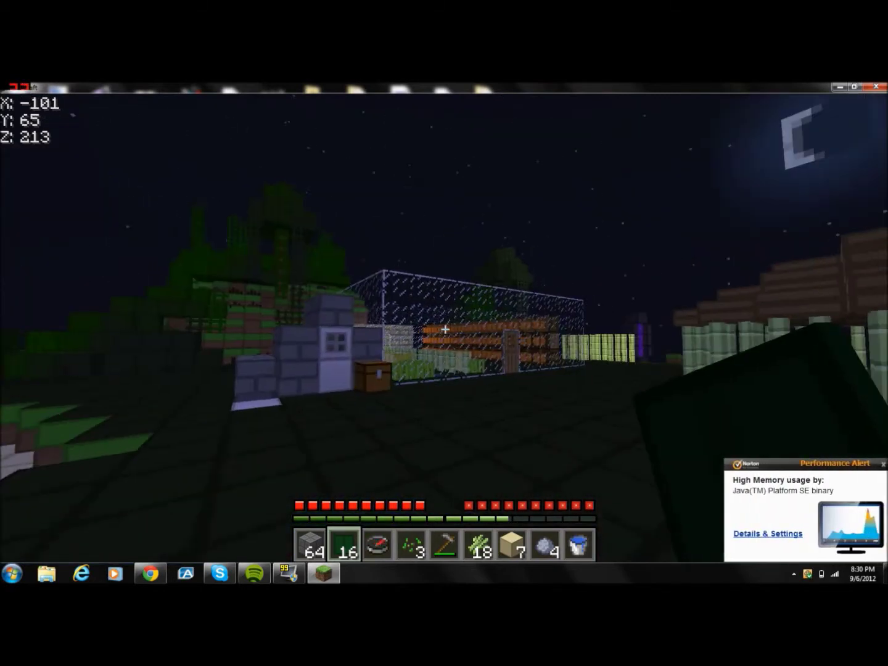
{"action": "key", "text": "w"}
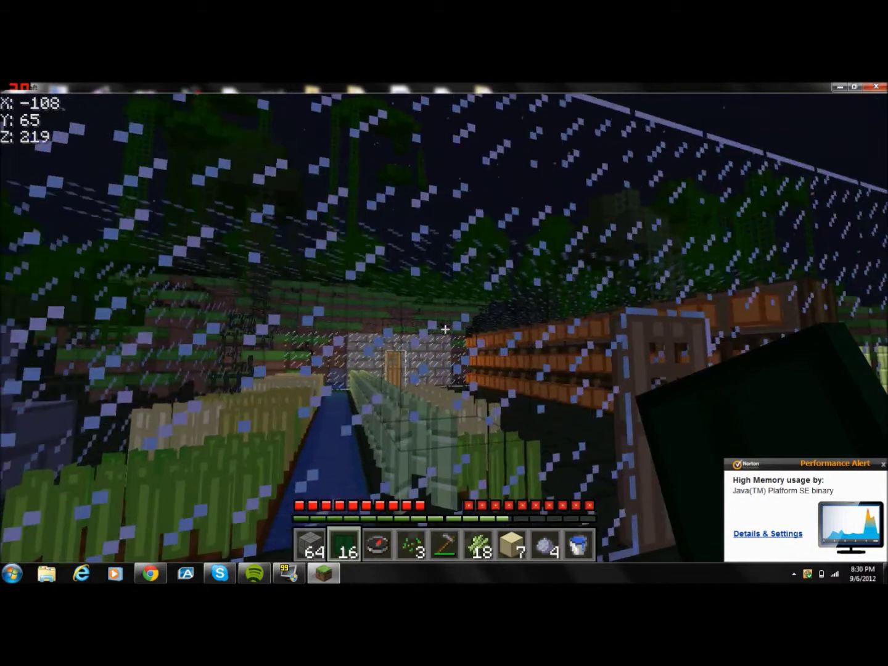
Step: Set Connected Textures to Fancy under Video Settings > Quality and resume the game
{"action": "key", "text": "Escape"}
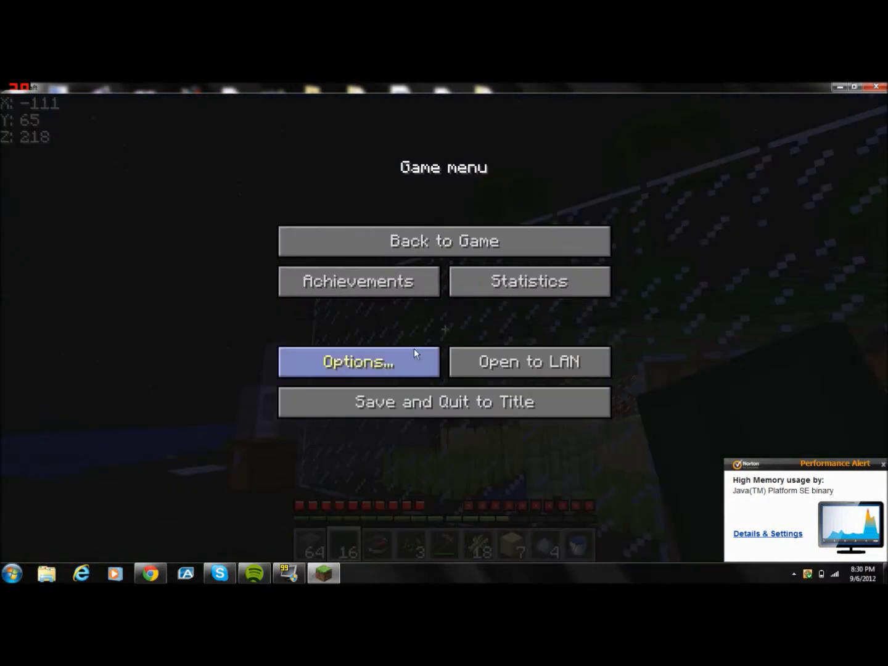
{"action": "left_click", "coordinate": [413, 350]}
{"action": "left_click", "coordinate": [403, 340]}
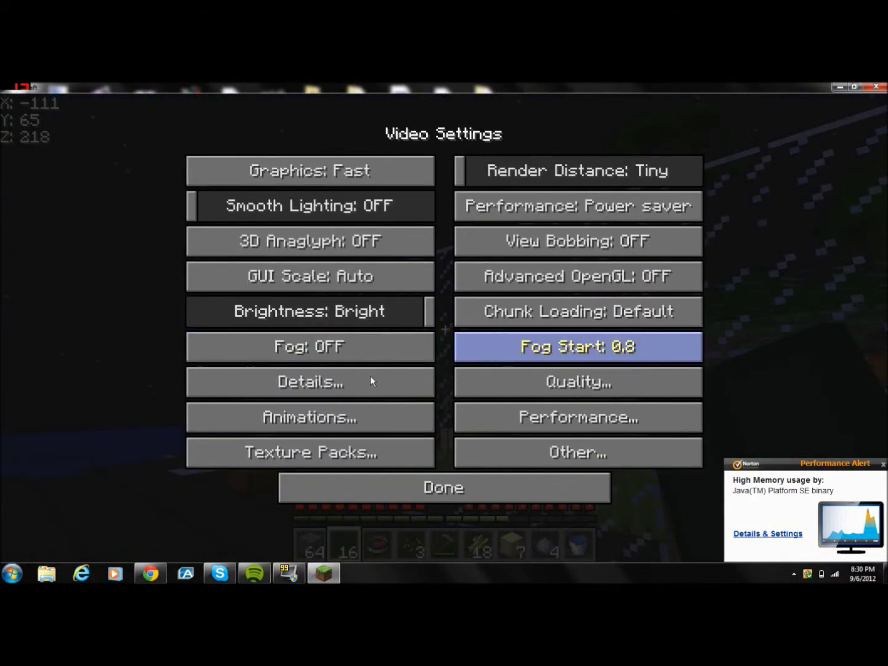
{"action": "left_click", "coordinate": [638, 384]}
{"action": "left_click", "coordinate": [386, 385]}
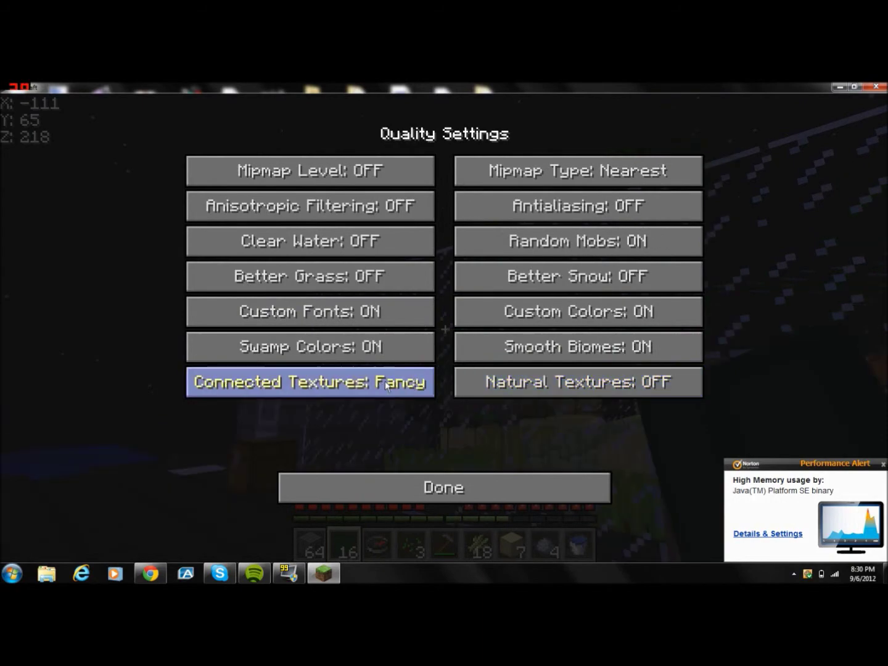
{"action": "left_click", "coordinate": [386, 385]}
{"action": "left_click", "coordinate": [432, 487]}
{"action": "left_click", "coordinate": [432, 487]}
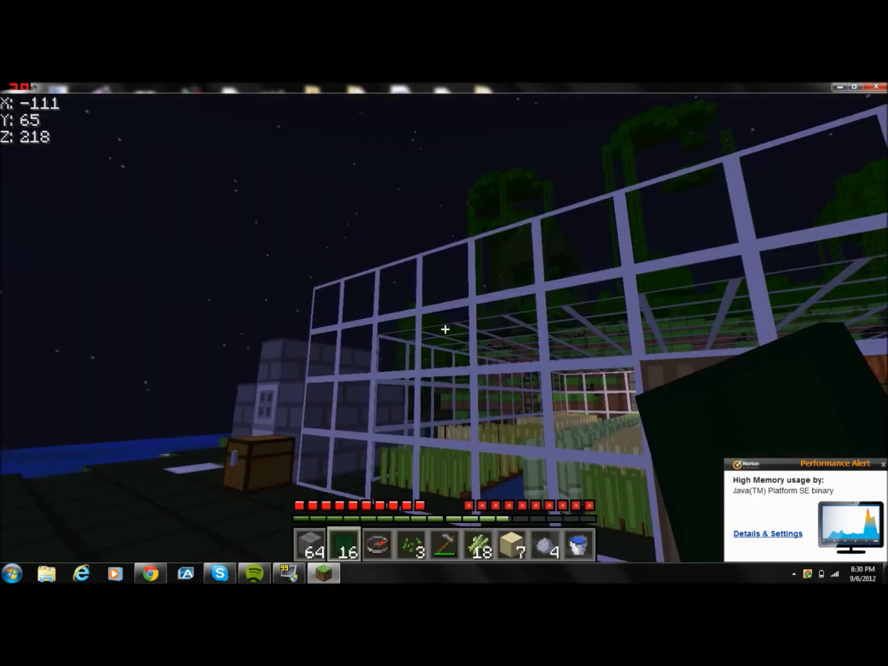